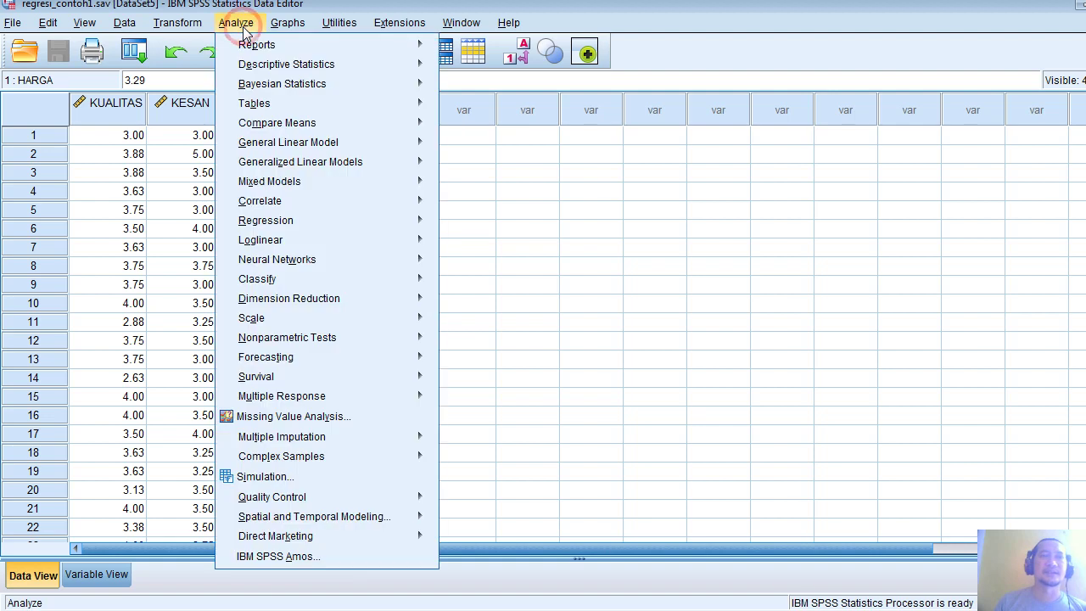
# Step: Open the linear regression setup, clear the dependent variable and assign KEPUASAN as the dependent again
pyautogui.moveTo(353, 231)
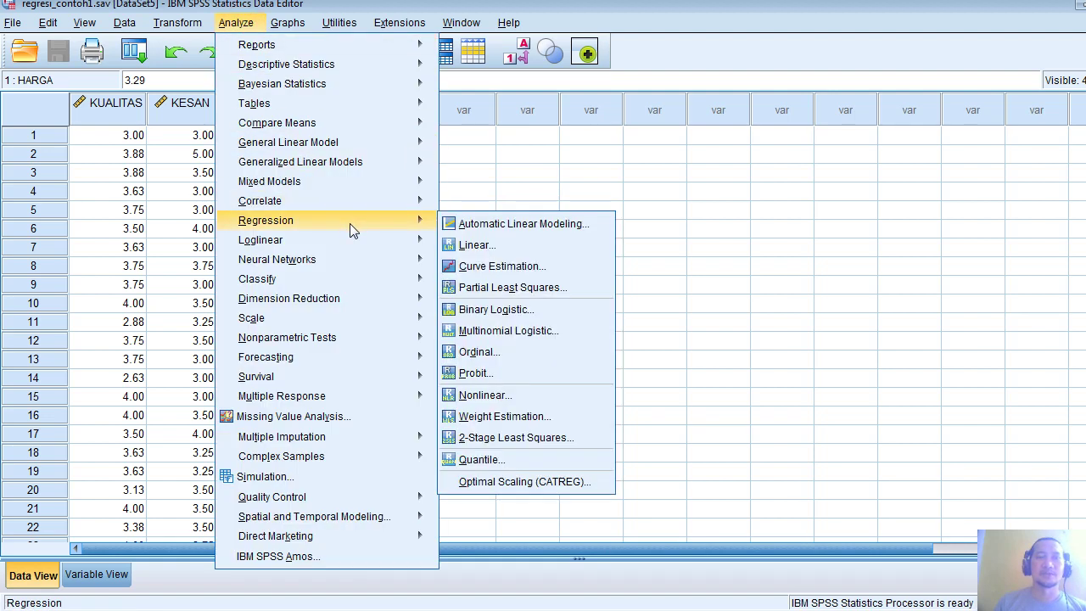
pyautogui.click(408, 220)
pyautogui.click(471, 245)
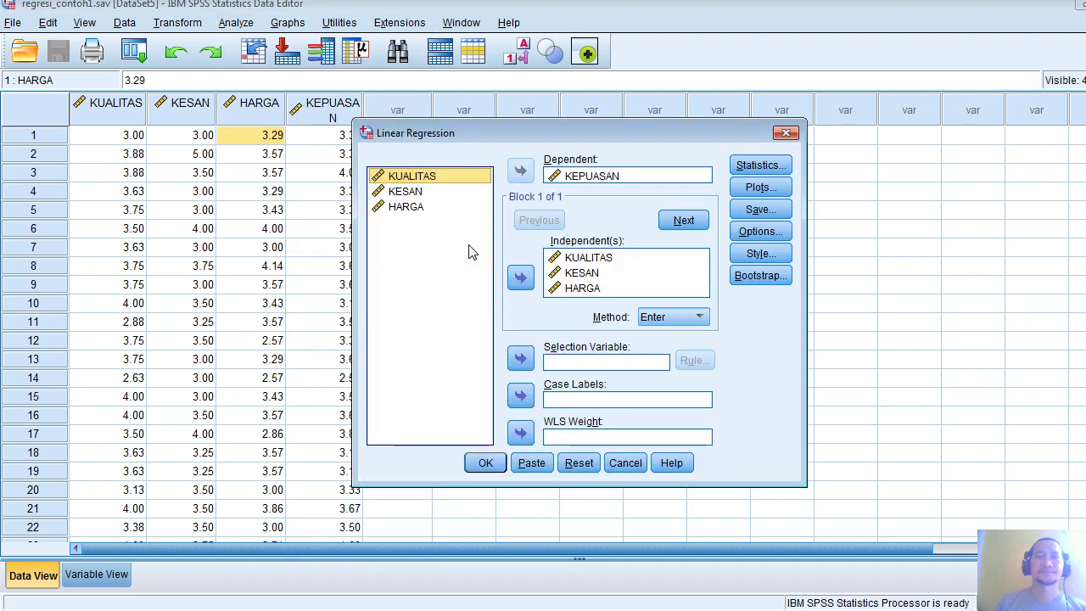
pyautogui.click(591, 178)
pyautogui.click(520, 171)
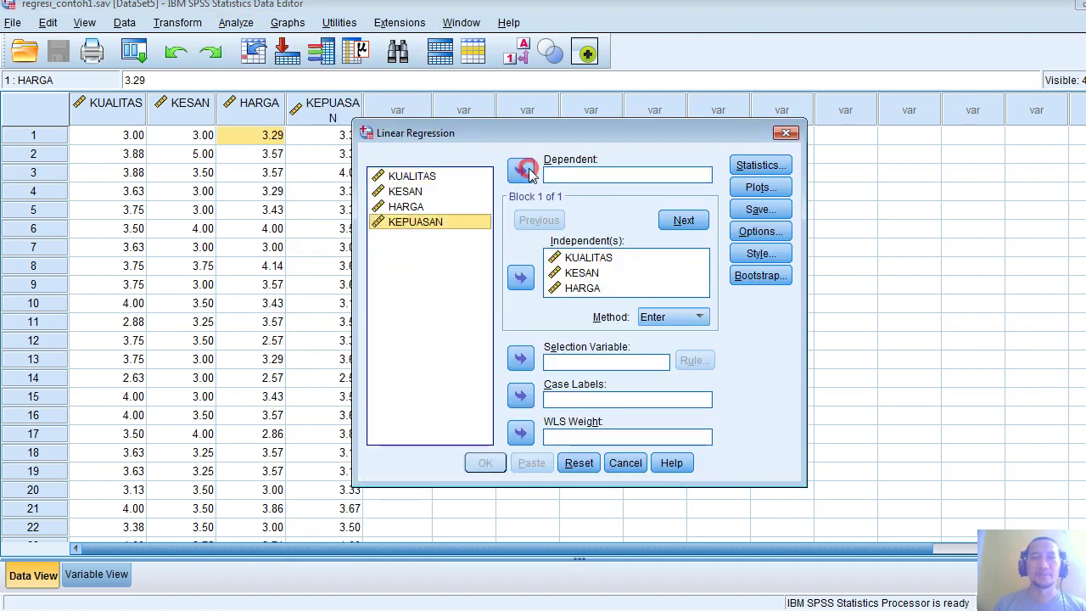
pyautogui.click(436, 222)
pyautogui.click(519, 171)
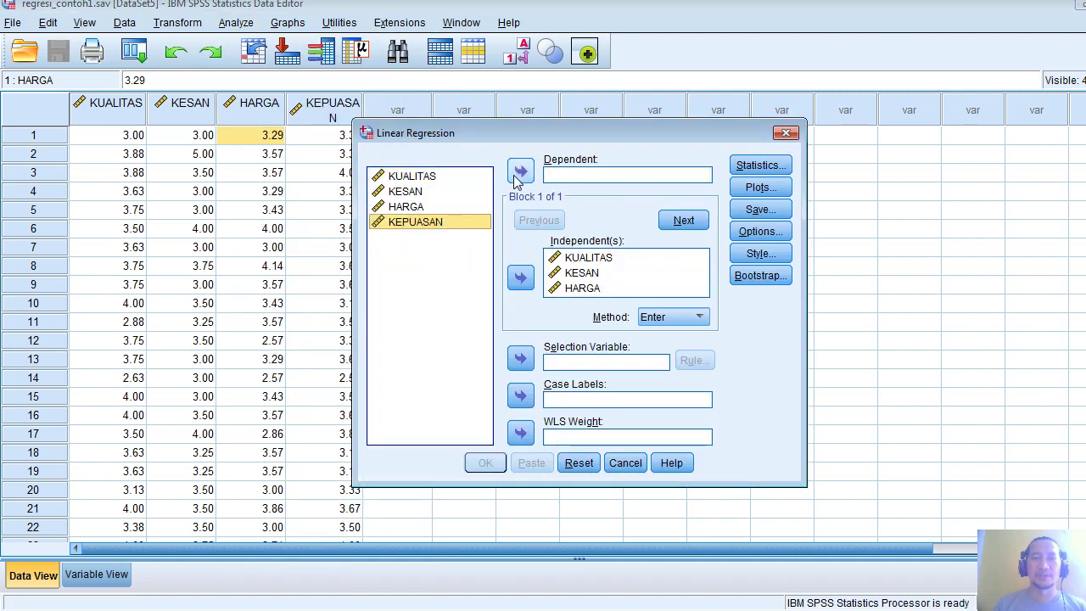
# Step: Clear the independent variables and add KESAN, KUALITAS and HARGA back as the predictors
pyautogui.click(589, 257)
pyautogui.hotkey('ctrl', 'a')
pyautogui.click(520, 278)
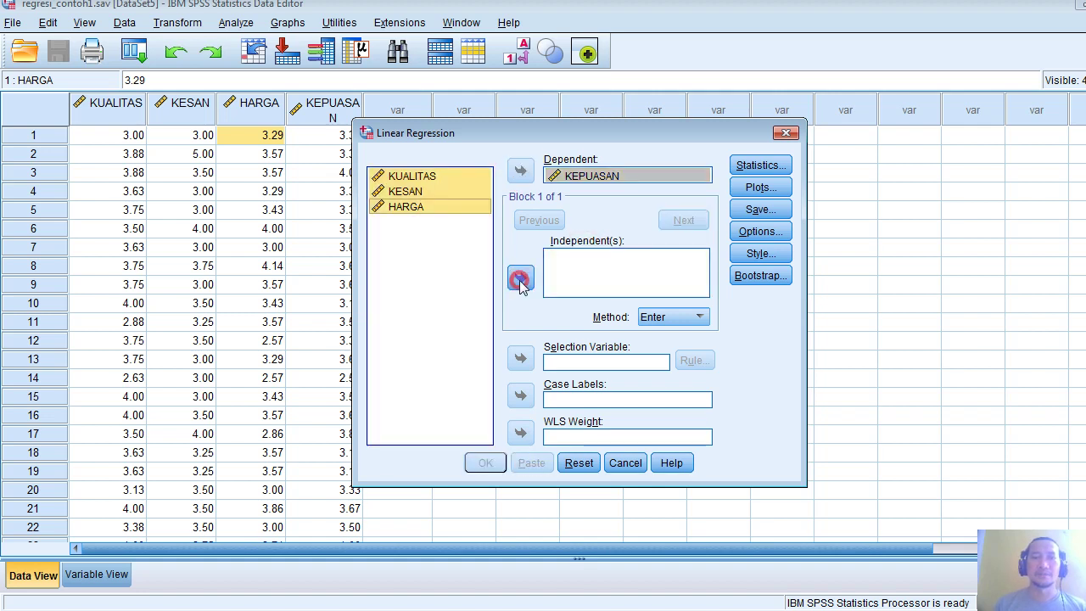
pyautogui.click(410, 192)
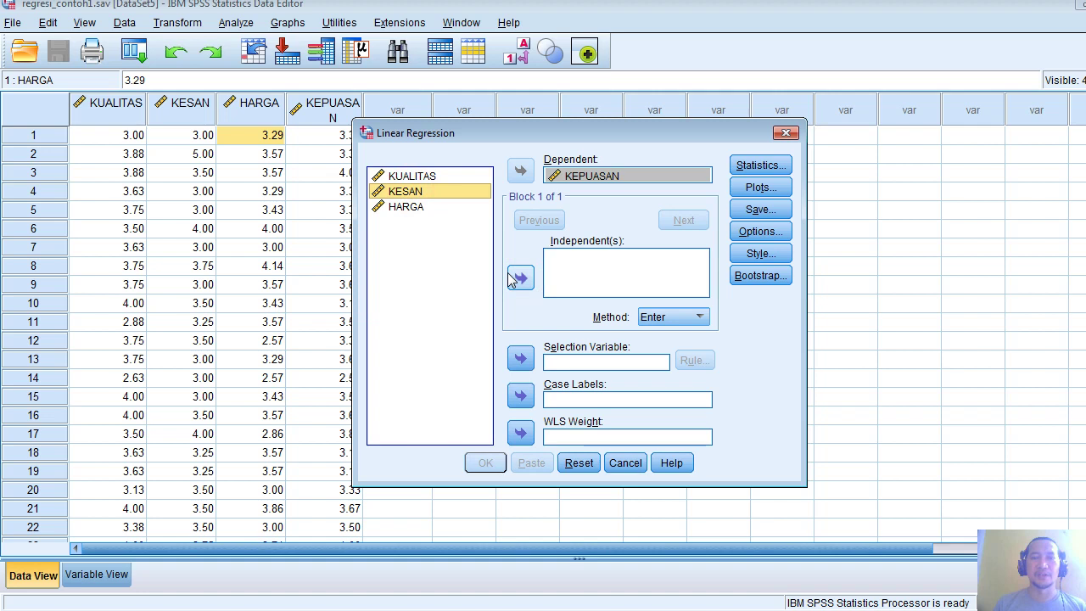
pyautogui.click(520, 277)
pyautogui.click(412, 175)
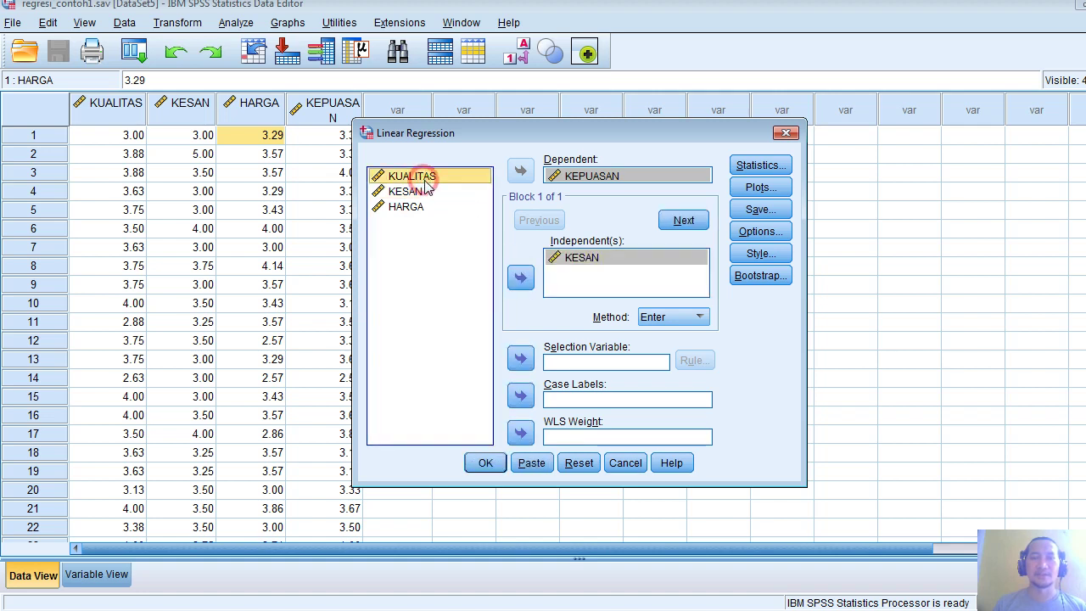
pyautogui.click(521, 278)
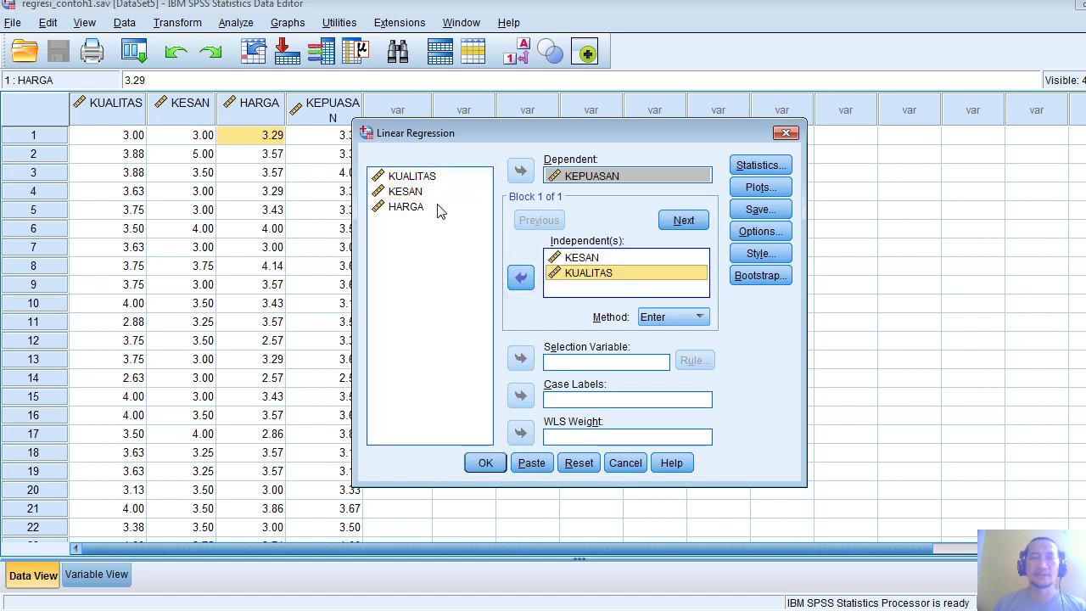
pyautogui.click(409, 207)
pyautogui.click(521, 278)
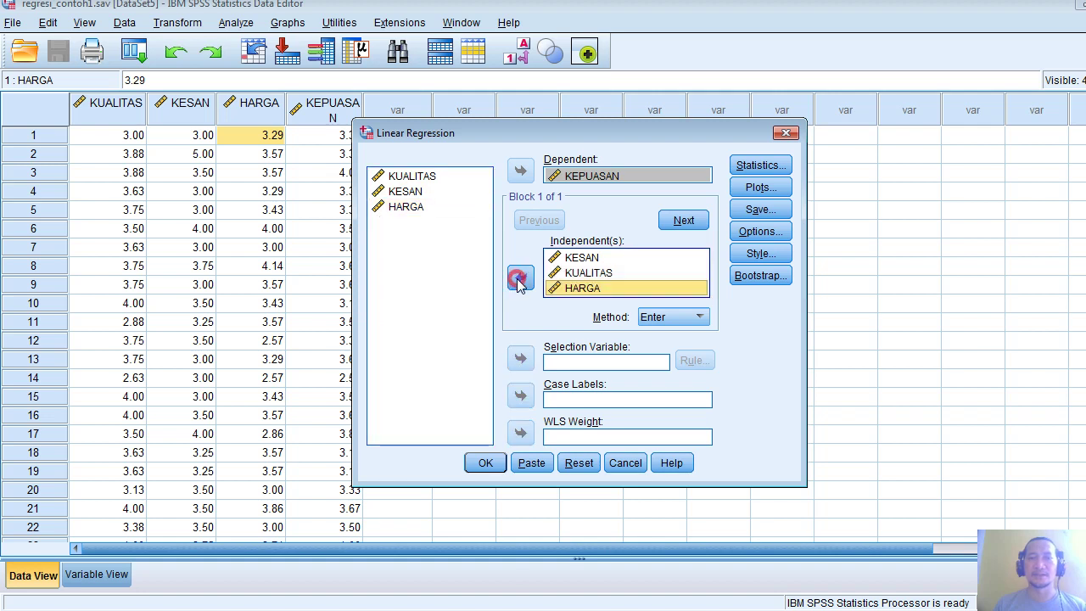
# Step: Include collinearity diagnostics and the Durbin-Watson residual test in the regression statistics
pyautogui.click(759, 165)
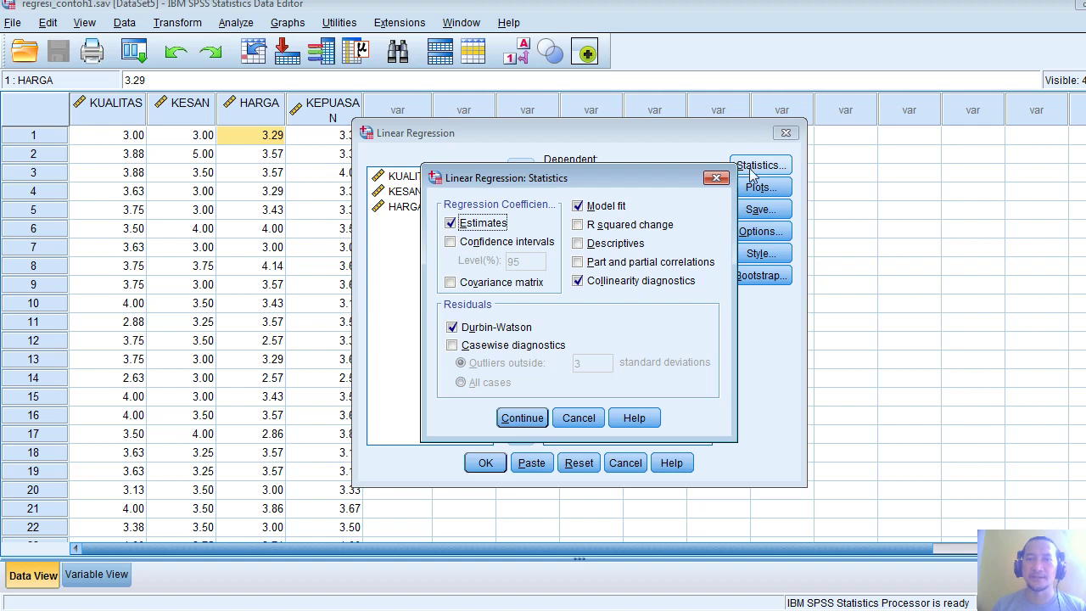
pyautogui.click(579, 282)
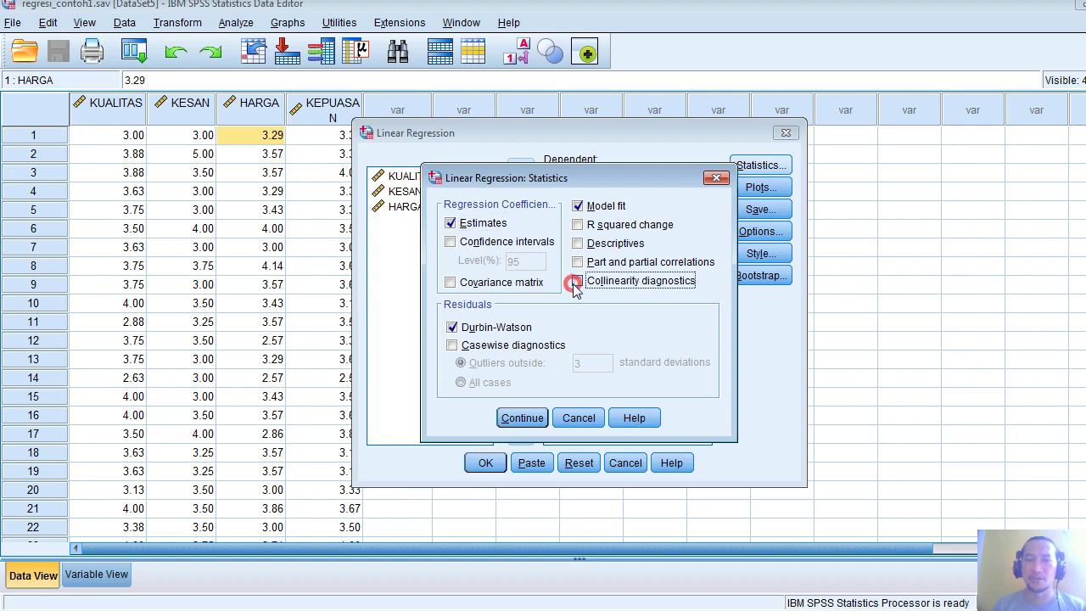
pyautogui.click(580, 283)
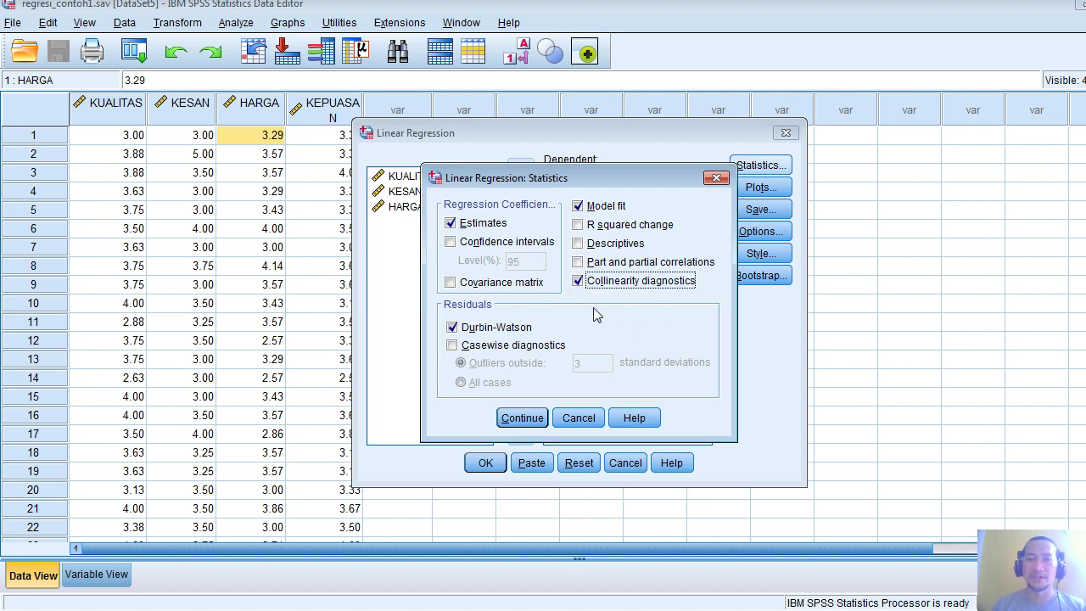
pyautogui.click(489, 332)
pyautogui.click(488, 333)
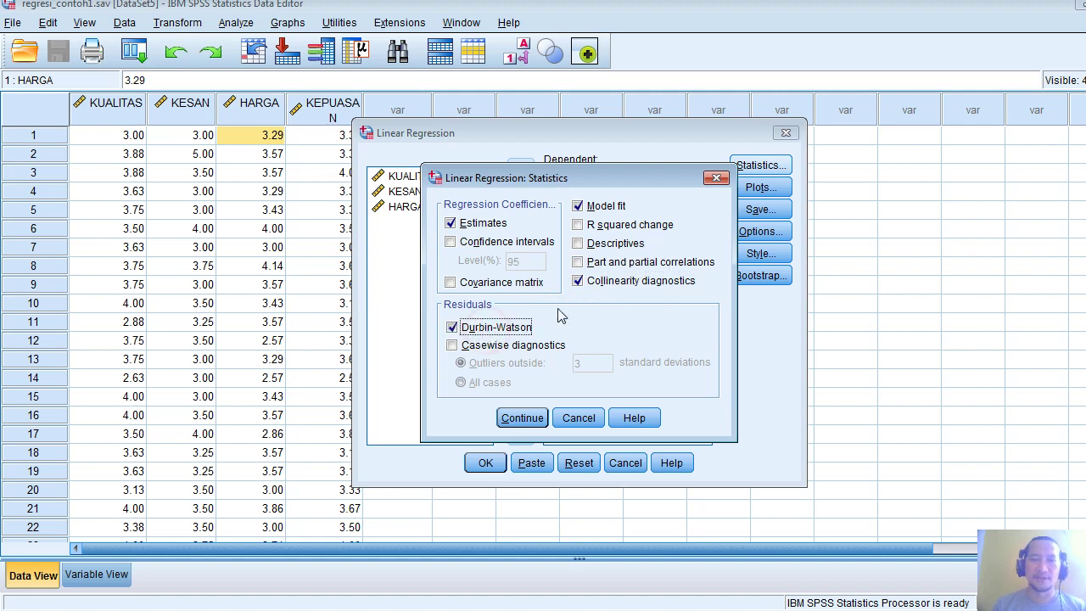
pyautogui.click(532, 418)
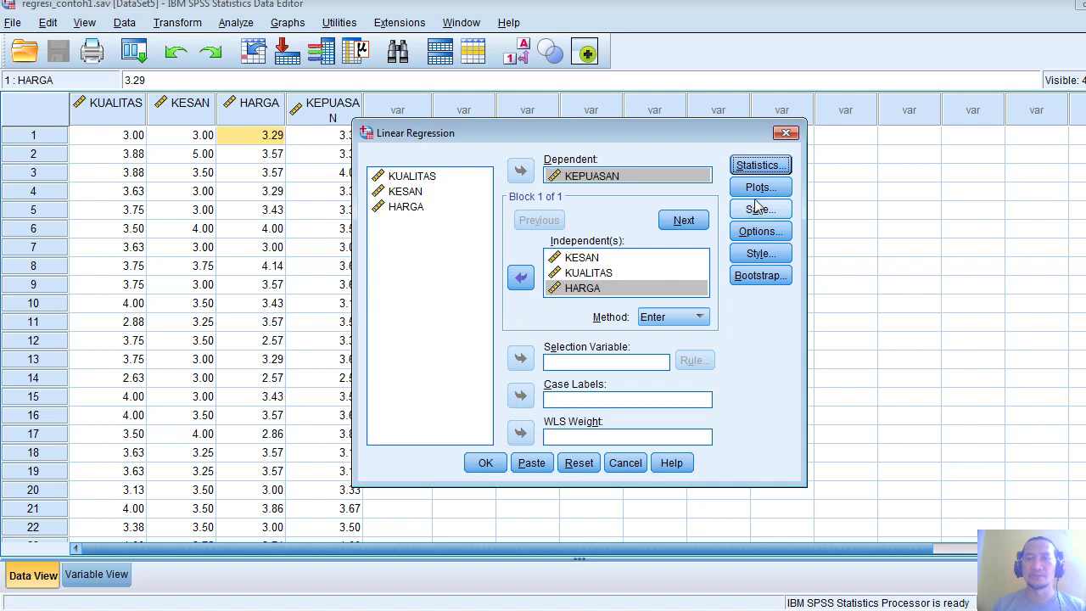
# Step: Clear the scatter plot axes in the regression plot settings and assign *ZPRED to X and *ZRESID to Y
pyautogui.click(759, 188)
pyautogui.click(626, 274)
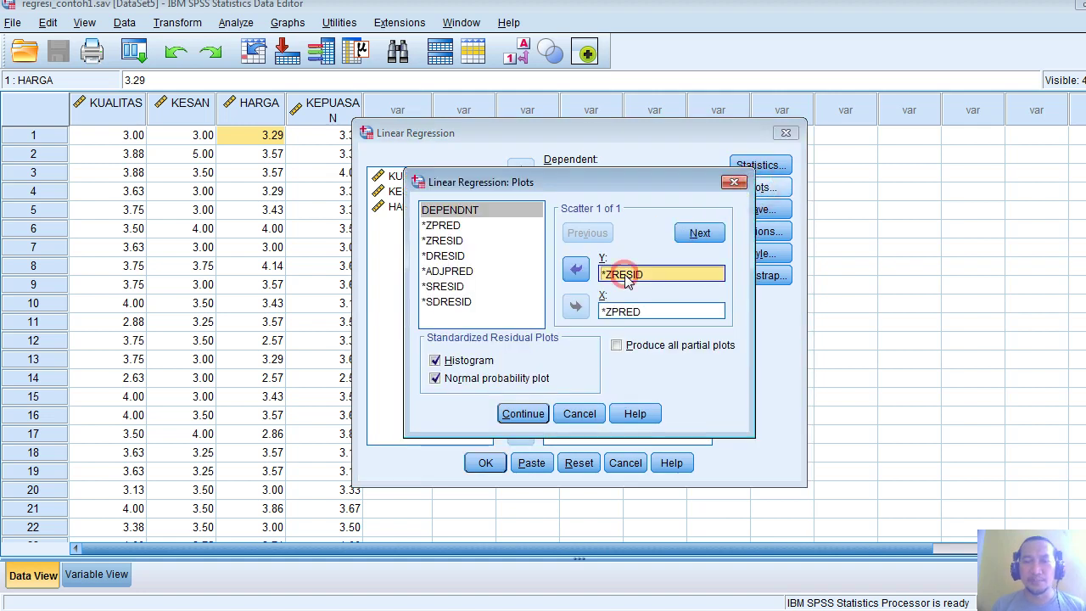
pyautogui.click(576, 269)
pyautogui.click(618, 312)
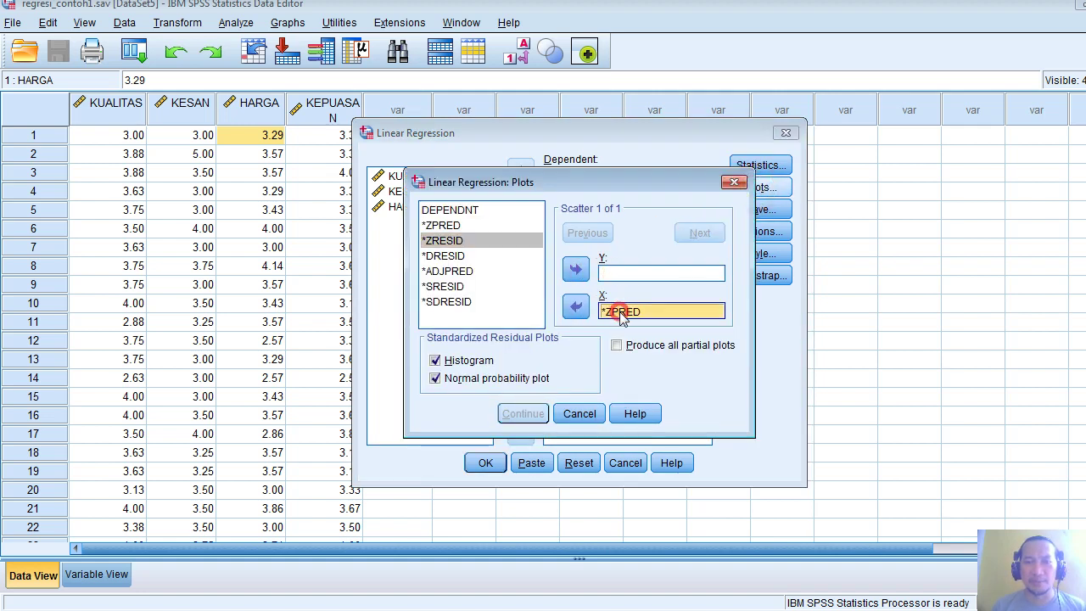
pyautogui.click(585, 310)
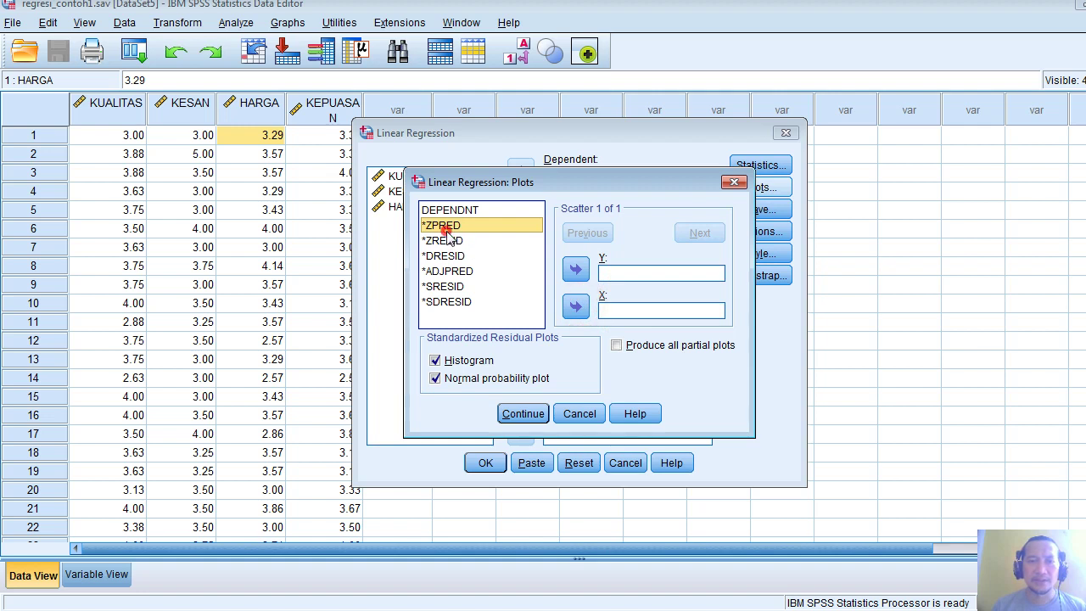
pyautogui.click(575, 307)
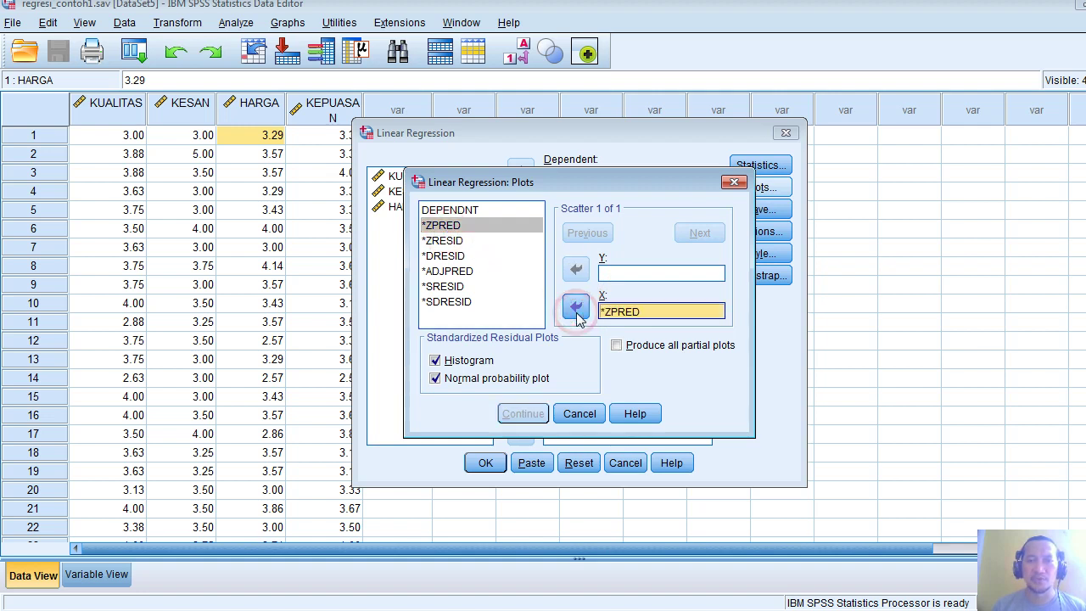
pyautogui.click(447, 239)
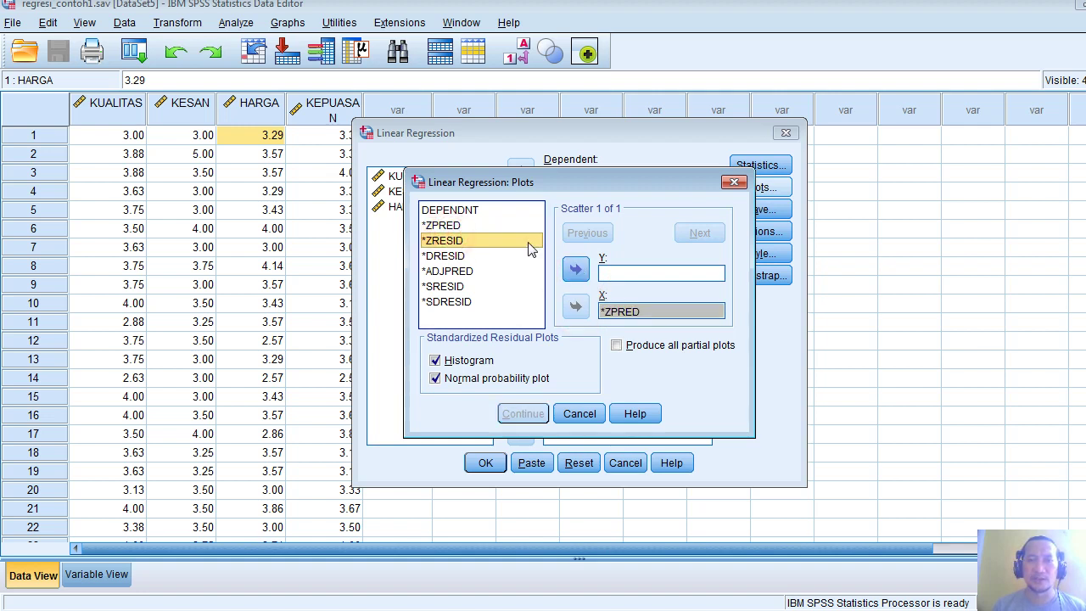
pyautogui.click(575, 270)
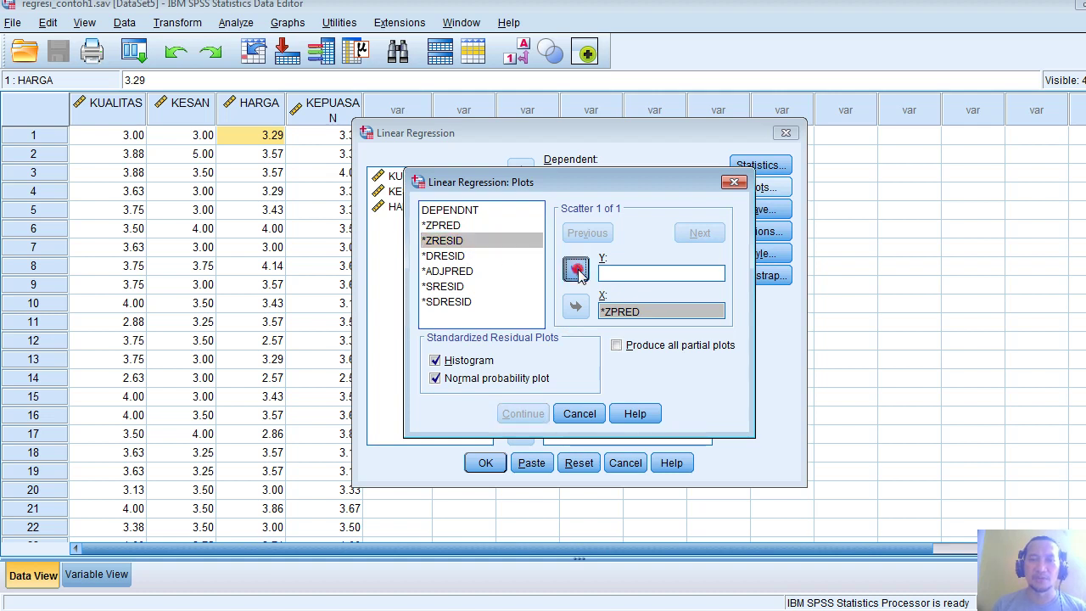
# Step: Include the histogram and normal probability plot of the standardized residuals, and run the regression
pyautogui.click(435, 360)
pyautogui.click(436, 360)
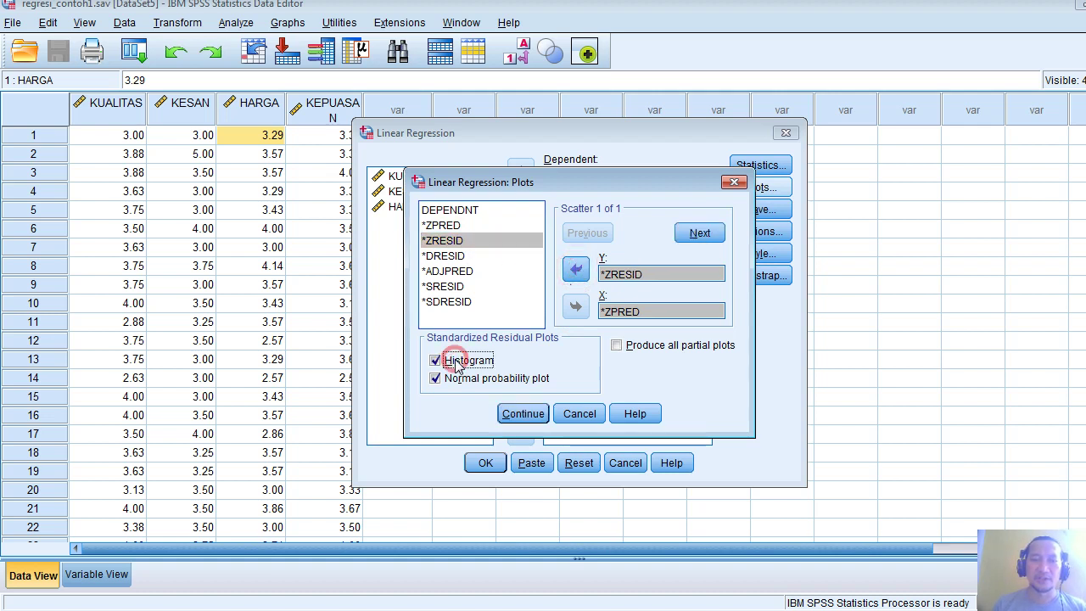
pyautogui.click(438, 378)
pyautogui.click(437, 378)
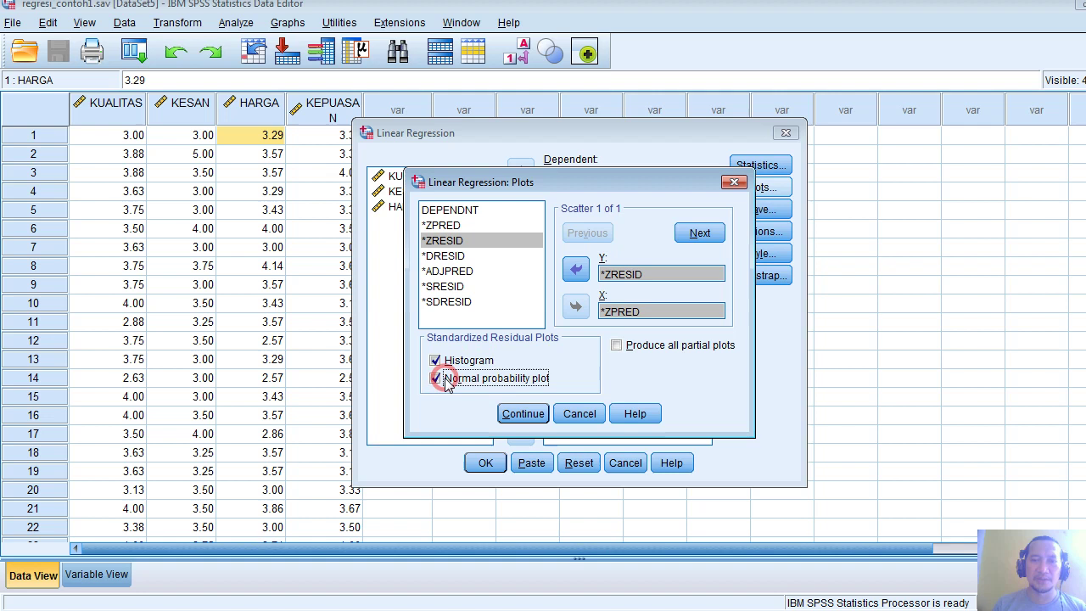
pyautogui.click(523, 413)
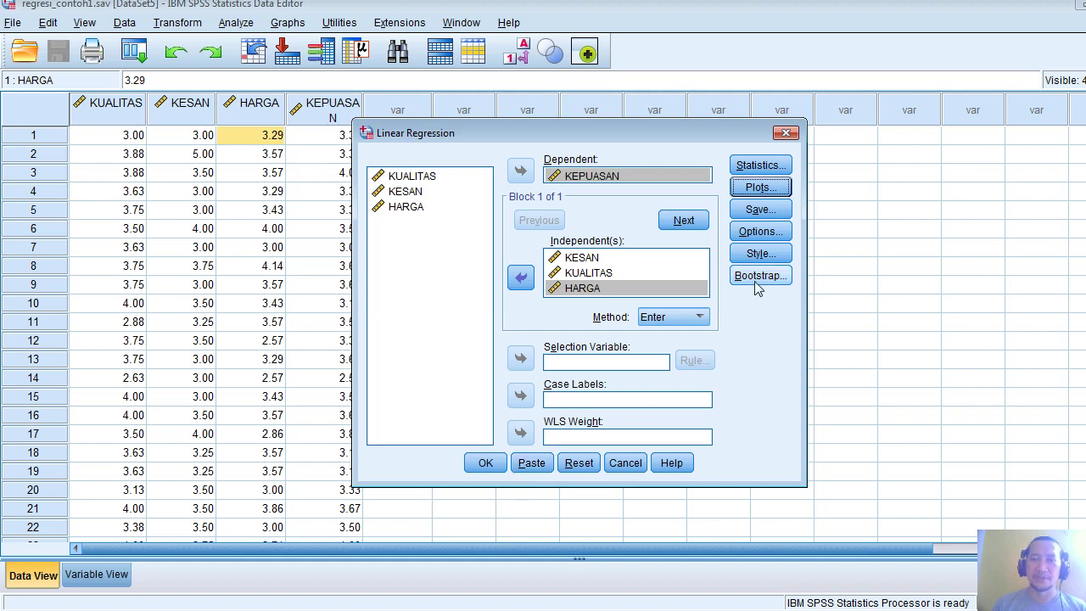
pyautogui.click(485, 465)
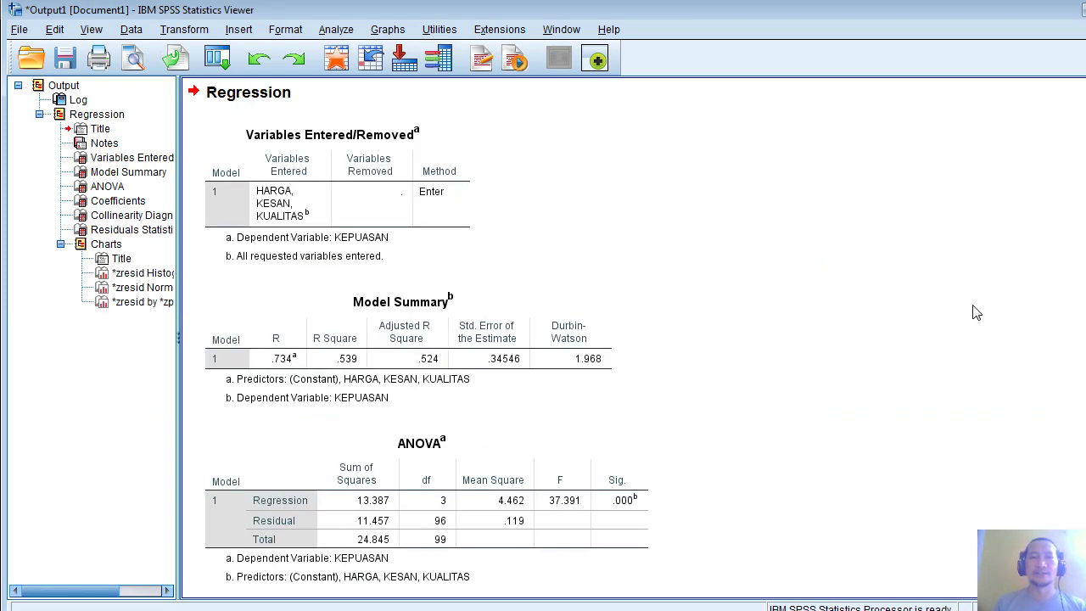
# Step: Examine the regression output: the residual histogram, normal P-P plot, collinearity statistics, ANOVA and the Durbin-Watson value in the model summary
pyautogui.scroll(-15, 808, 309)
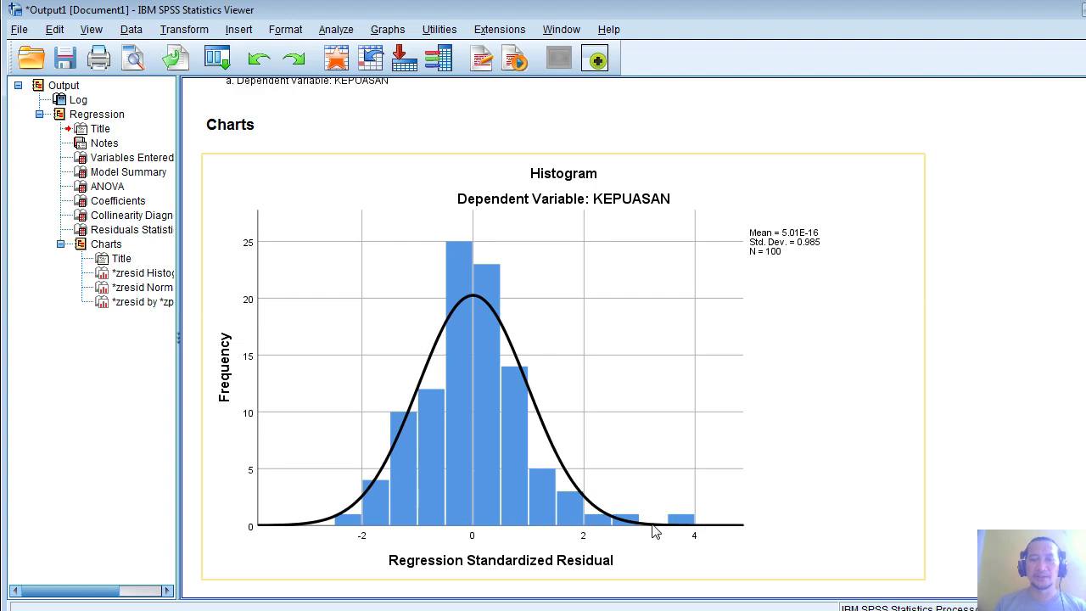
pyautogui.scroll(-3, 834, 526)
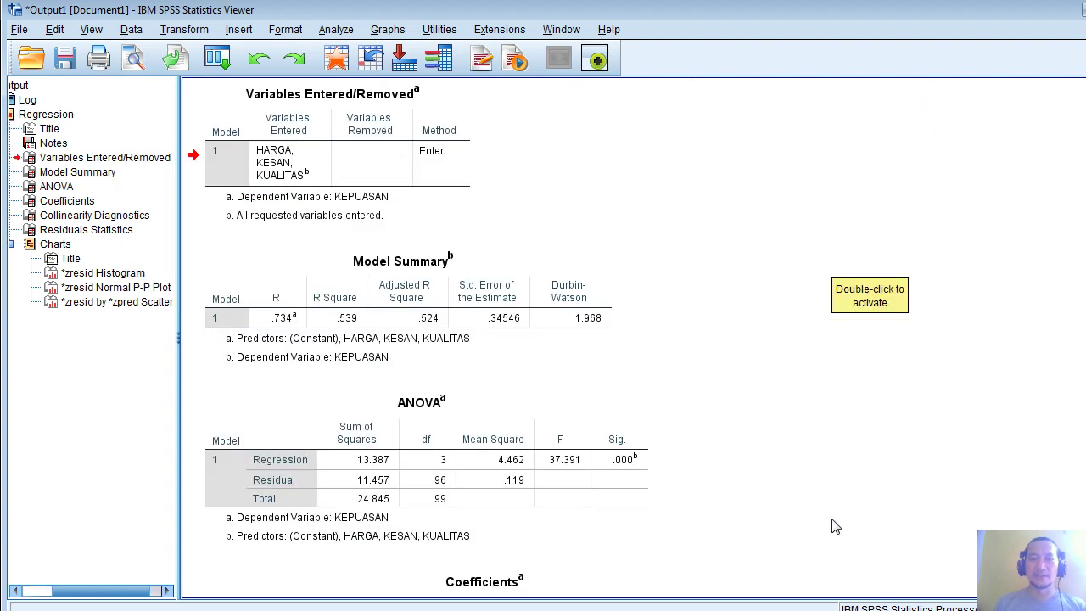
pyautogui.scroll(-15, 834, 526)
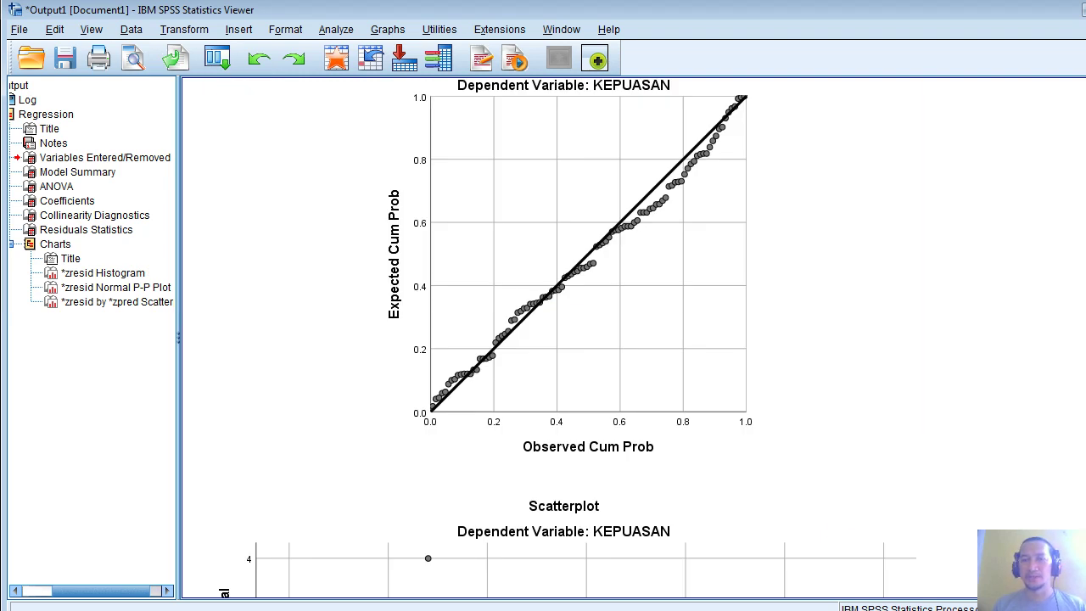
pyautogui.scroll(2, 634, 338)
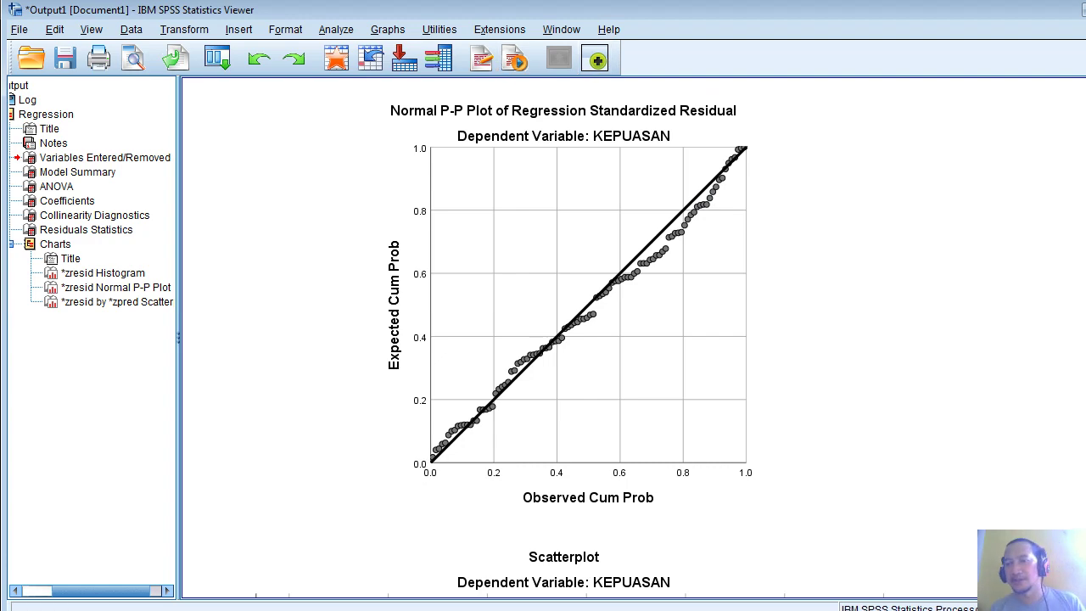
pyautogui.scroll(10, 563, 339)
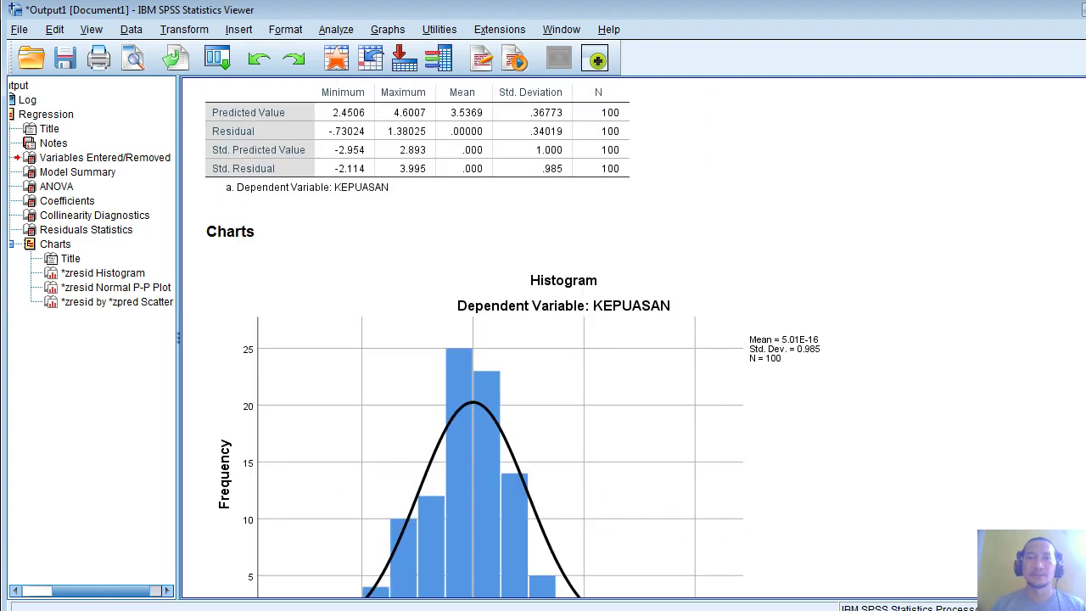
pyautogui.scroll(10, 563, 339)
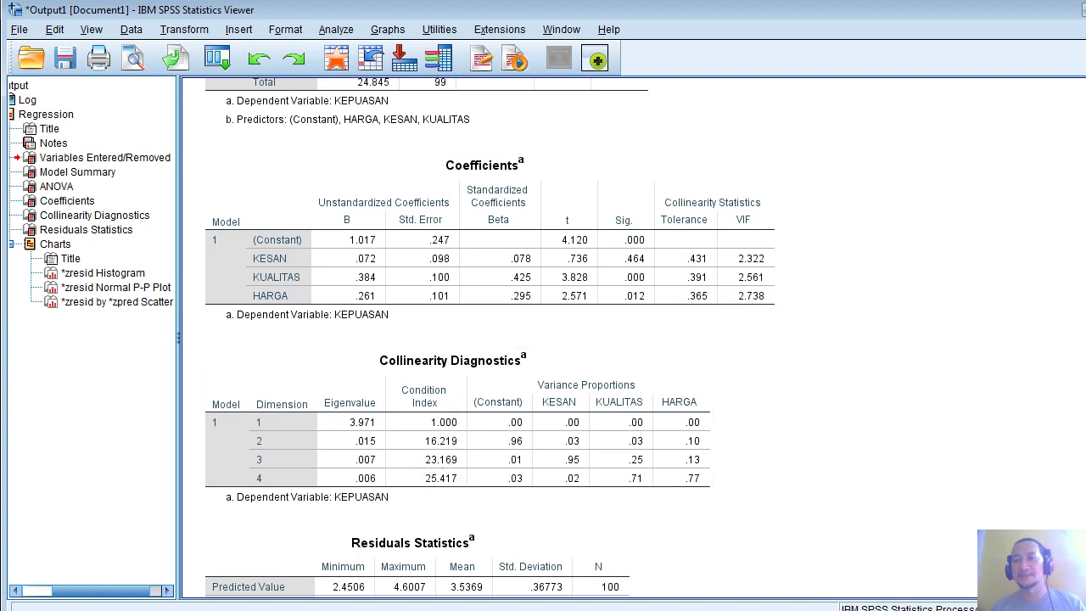
pyautogui.scroll(10, 490, 337)
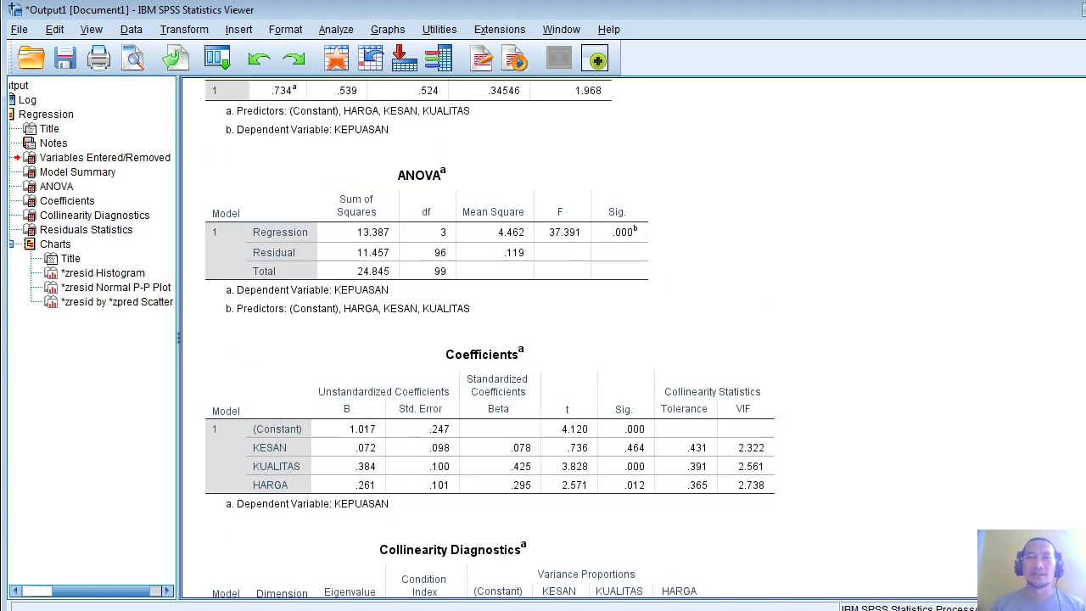
pyautogui.scroll(-1, 482, 339)
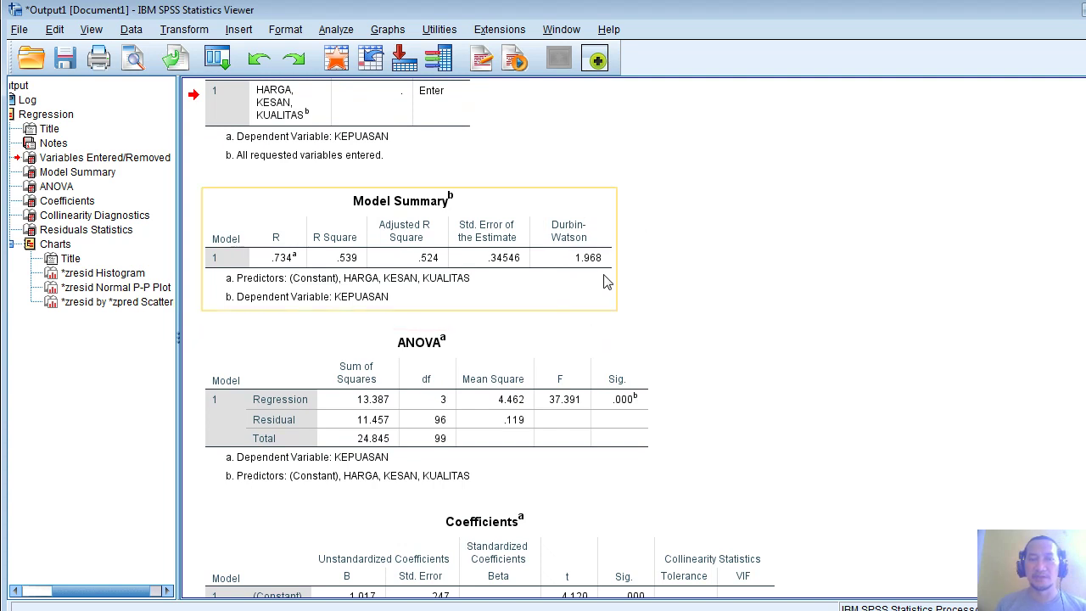
# Step: Switch to gujarati.pdf in Foxit Reader and examine the Durbin-Watson table D.5A for the n = 100, k' = 3 limits
pyautogui.moveTo(442, 609)
pyautogui.click(443, 590)
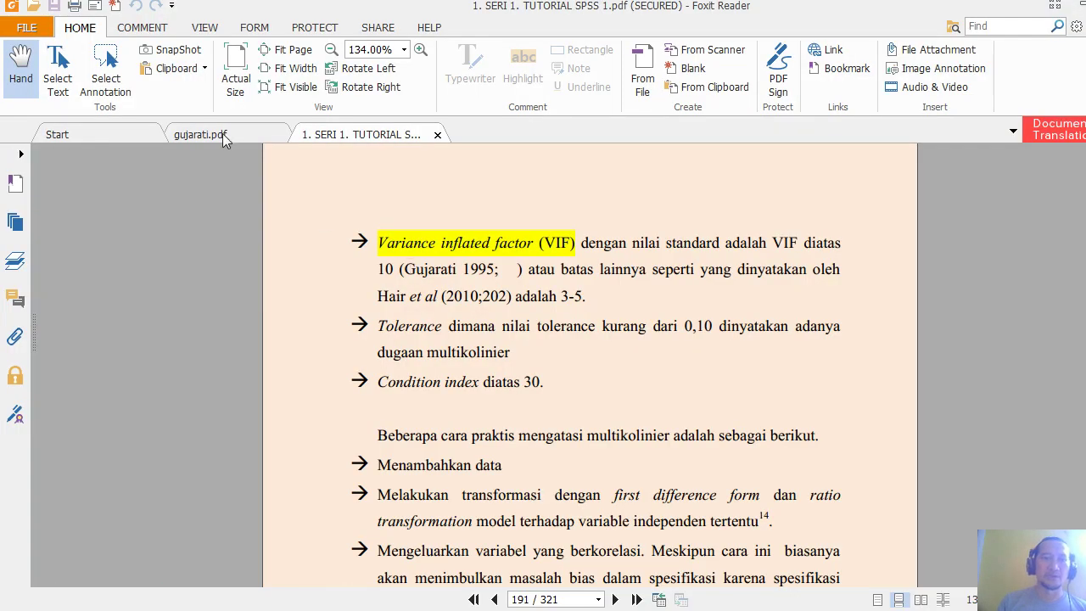
pyautogui.click(204, 134)
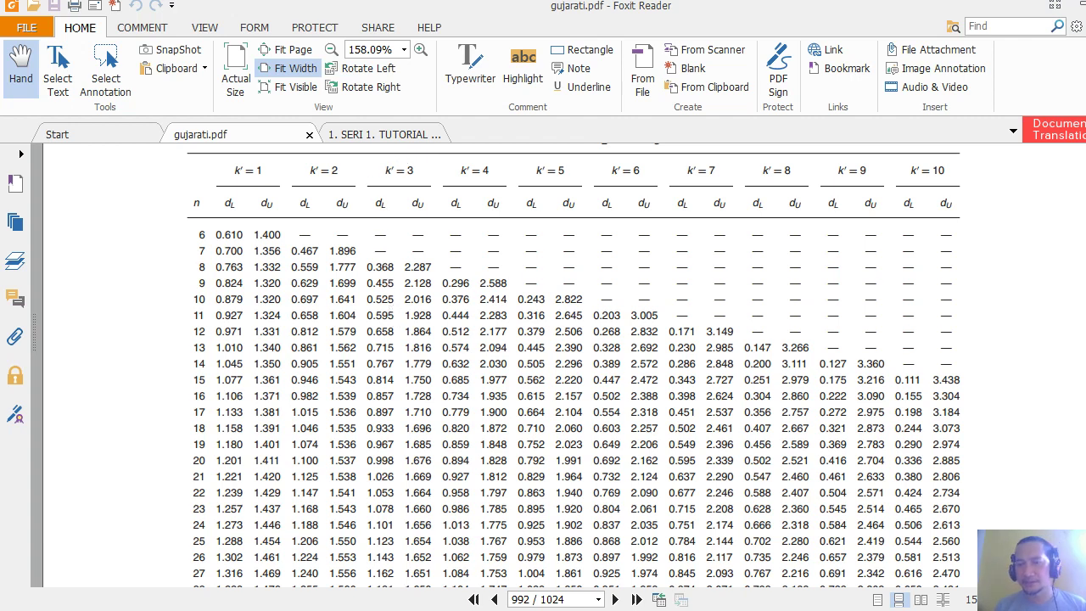
pyautogui.scroll(-2, 573, 364)
pyautogui.scroll(-12, 573, 364)
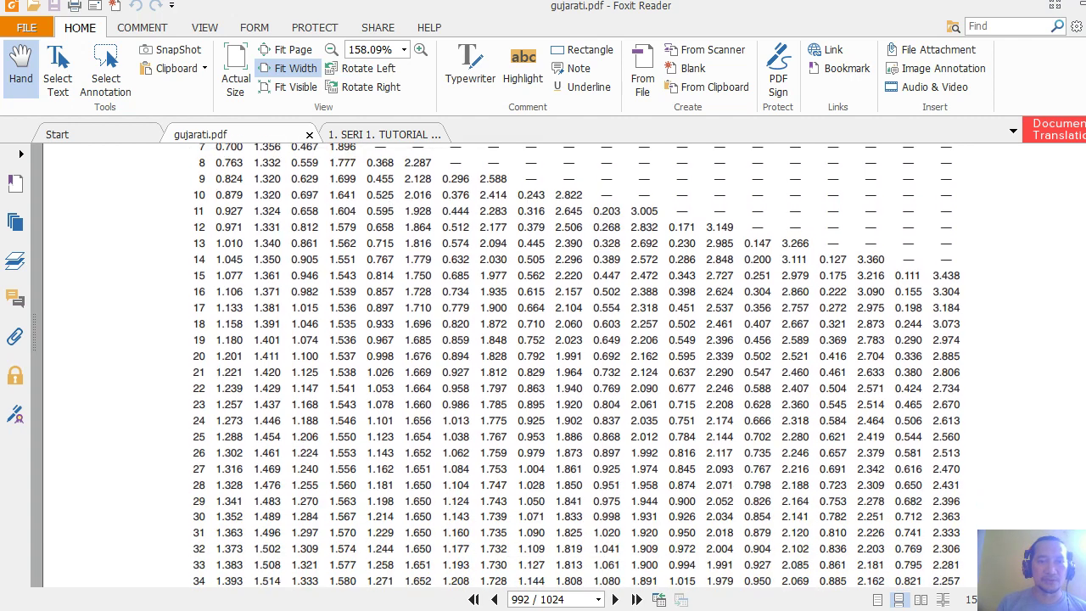
pyautogui.scroll(-1, 574, 365)
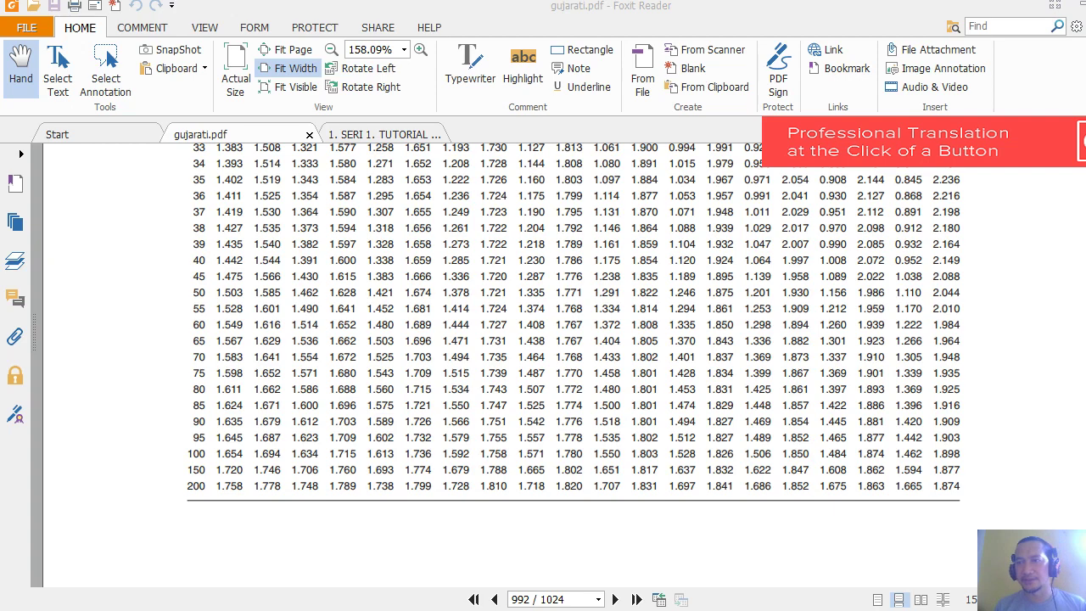
pyautogui.scroll(20, 574, 364)
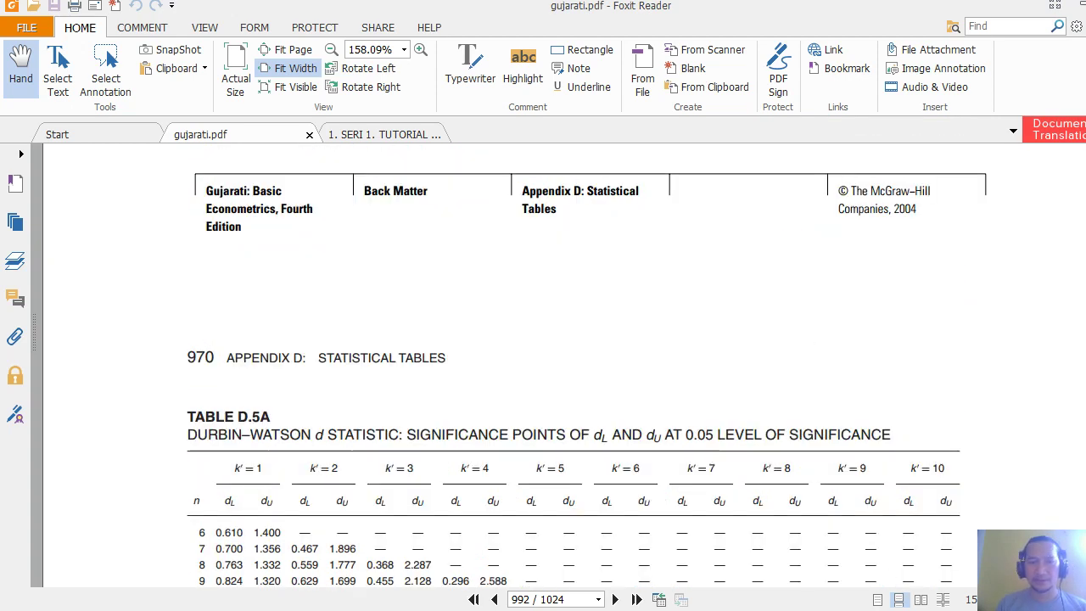
pyautogui.scroll(-3, 543, 365)
pyautogui.scroll(-4, 573, 381)
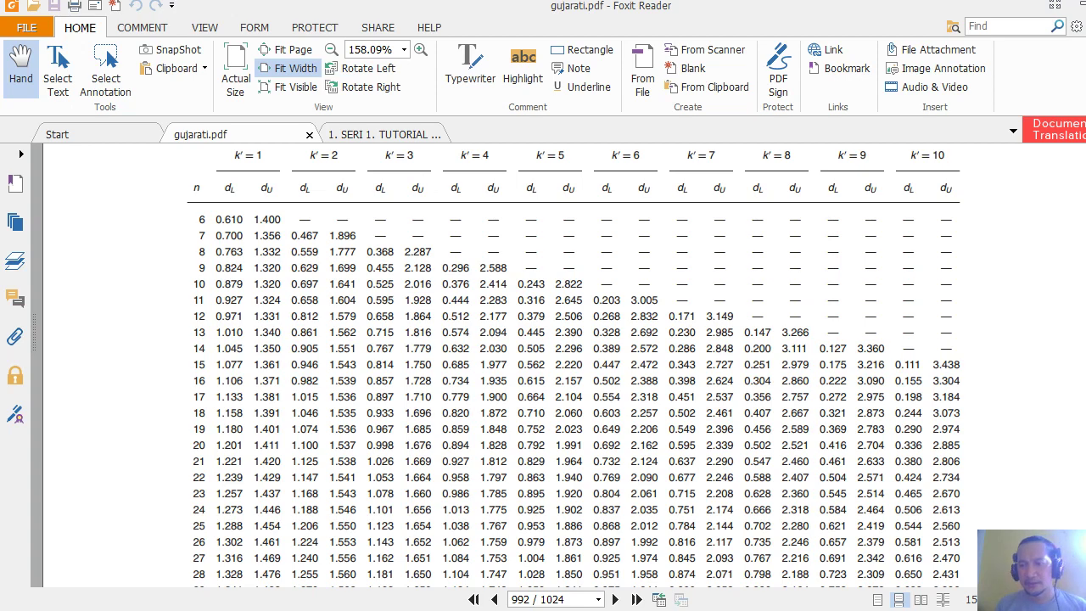
pyautogui.scroll(-10, 573, 367)
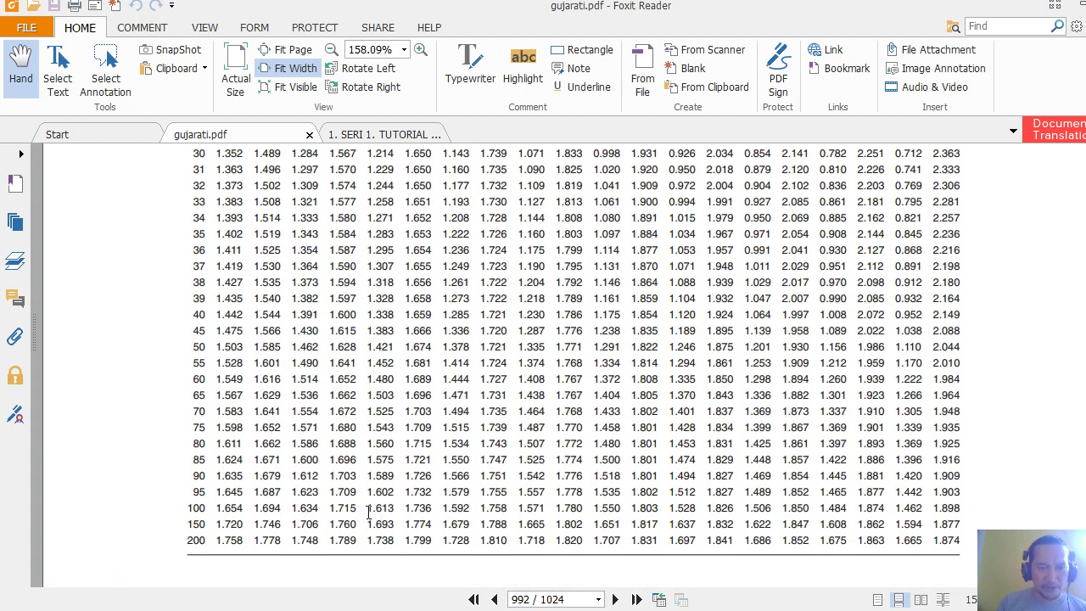
# Step: Copy the dL and dU values for n = 100 and k' = 3 from the table into cell F17 of the Excel DURBIN WATSON sheet
pyautogui.moveTo(368, 509); pyautogui.dragTo(435, 509)
pyautogui.hotkey('ctrl', 'c')
pyautogui.hotkey('alt', 'Tab')
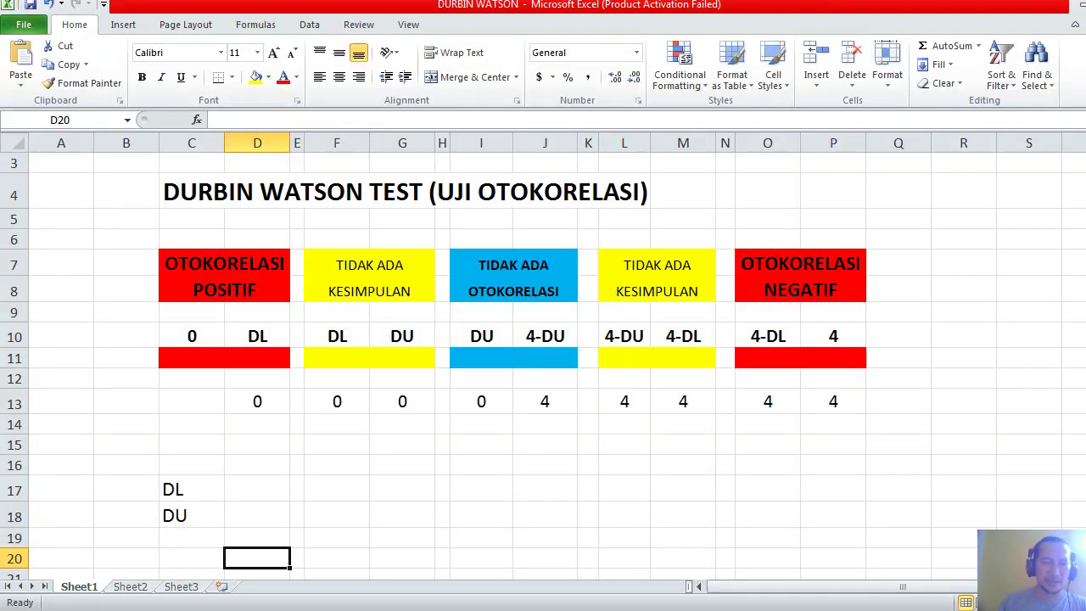
pyautogui.click(330, 485)
pyautogui.hotkey('ctrl', 'v')
# Step: Enter 1.613 as DL in cell D17 and 1.736 as DU in cell D18
pyautogui.press('Left')
pyautogui.press('Left')
pyautogui.write('1')
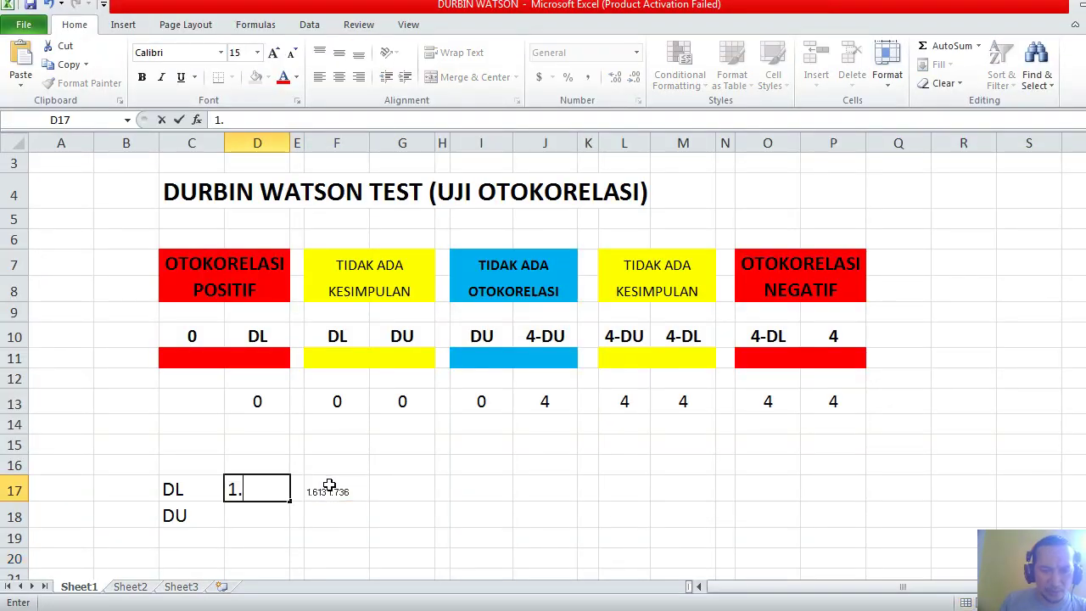
pyautogui.write('.613')
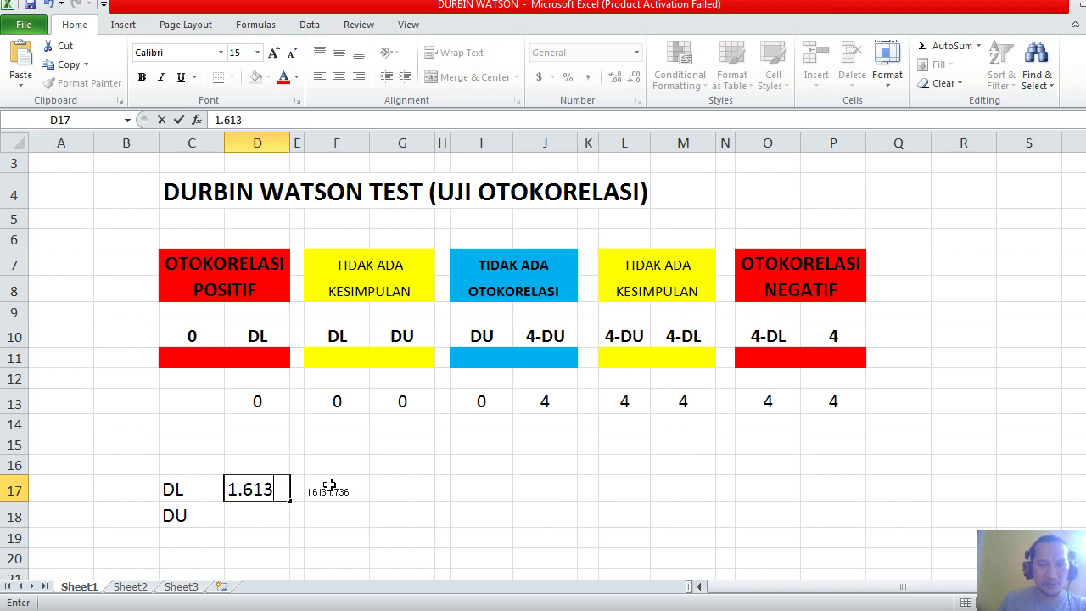
pyautogui.press('Return')
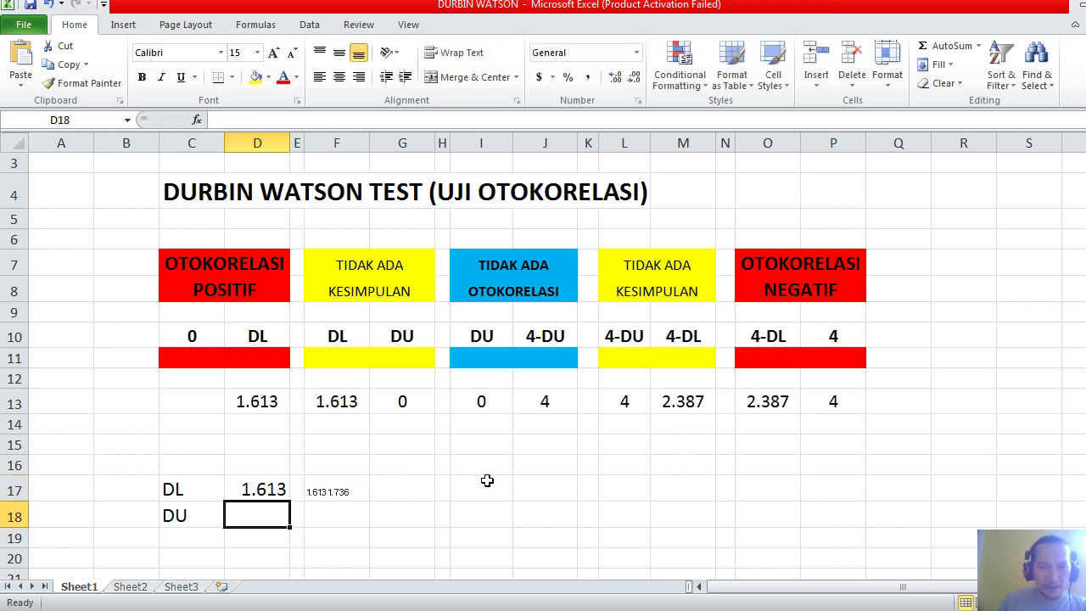
pyautogui.write('1')
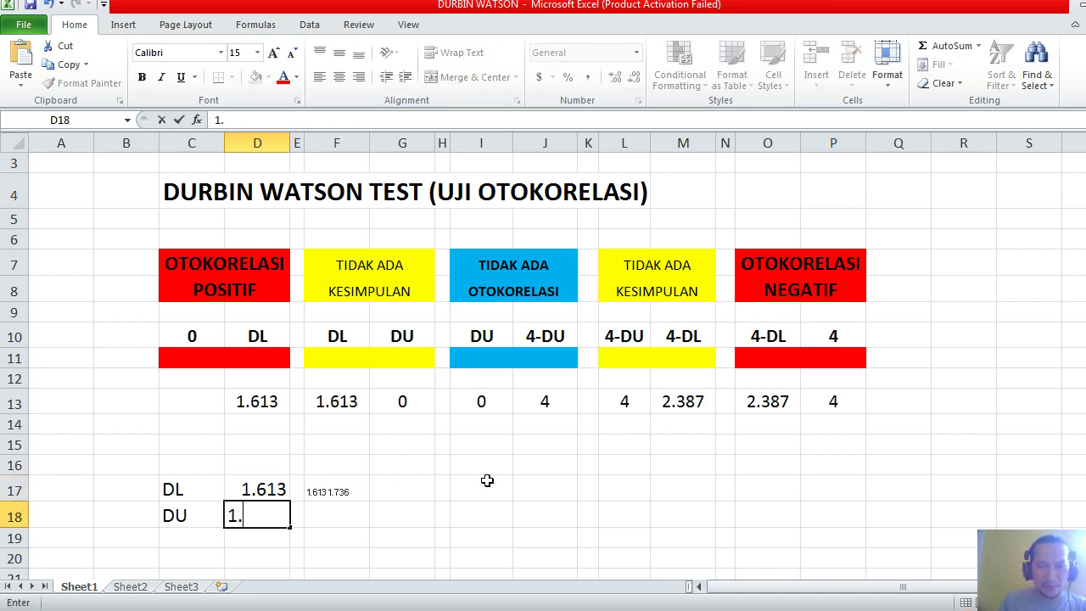
pyautogui.write('.736')
pyautogui.press('Return')
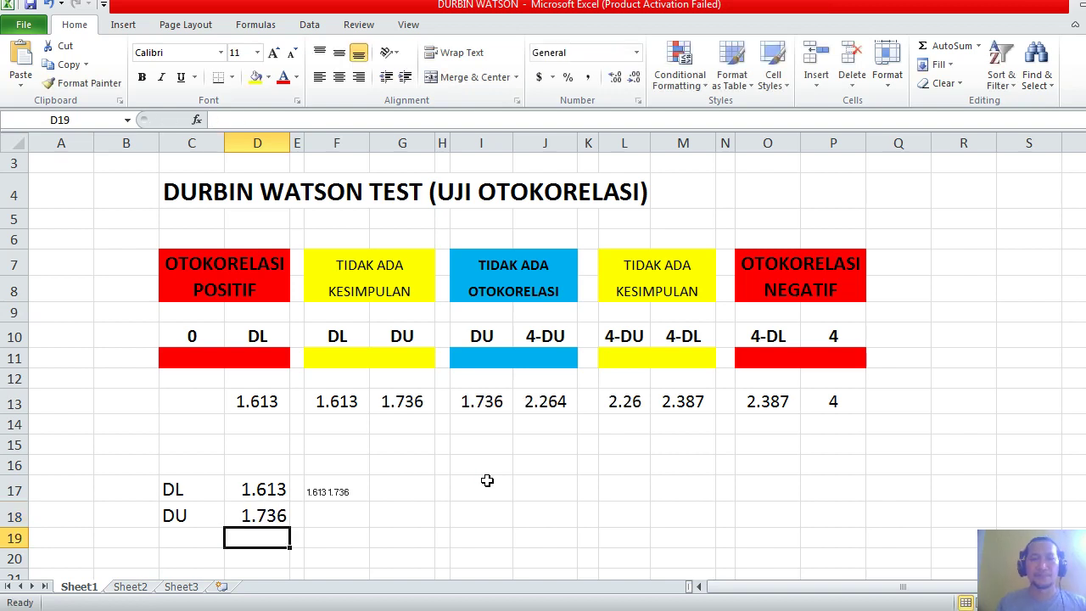
# Step: Delete the pasted reference values from cell F17
pyautogui.press('Up')
pyautogui.press('Up')
pyautogui.press('Right')
pyautogui.press('Right')
pyautogui.press('Delete')
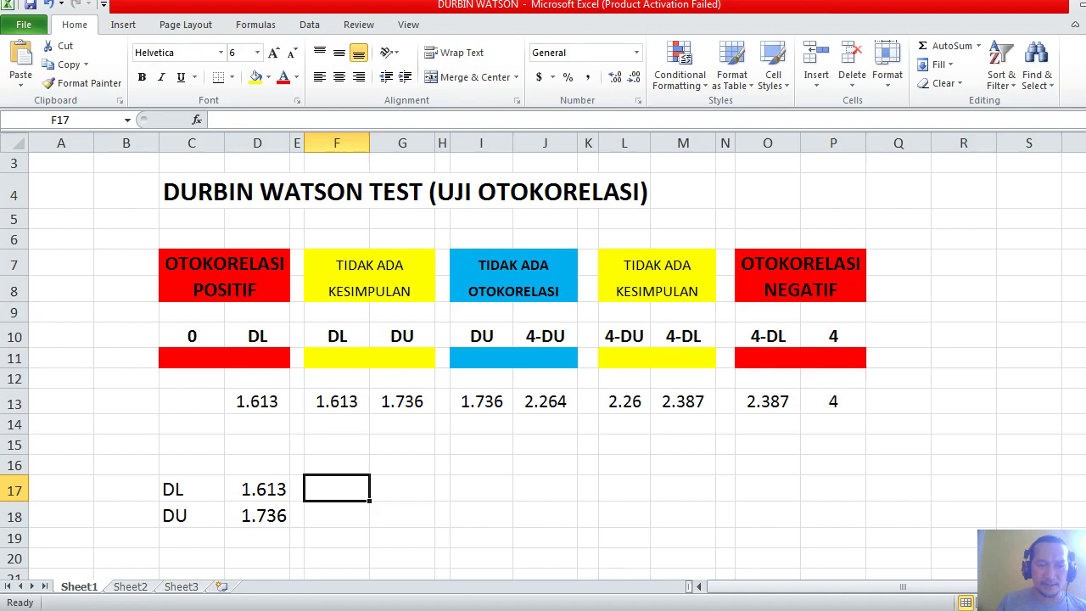
# Step: Look up the Durbin-Watson value in the SPSS model summary and enter 1.968 in cell G17 of the Excel sheet
pyautogui.click(240, 556)
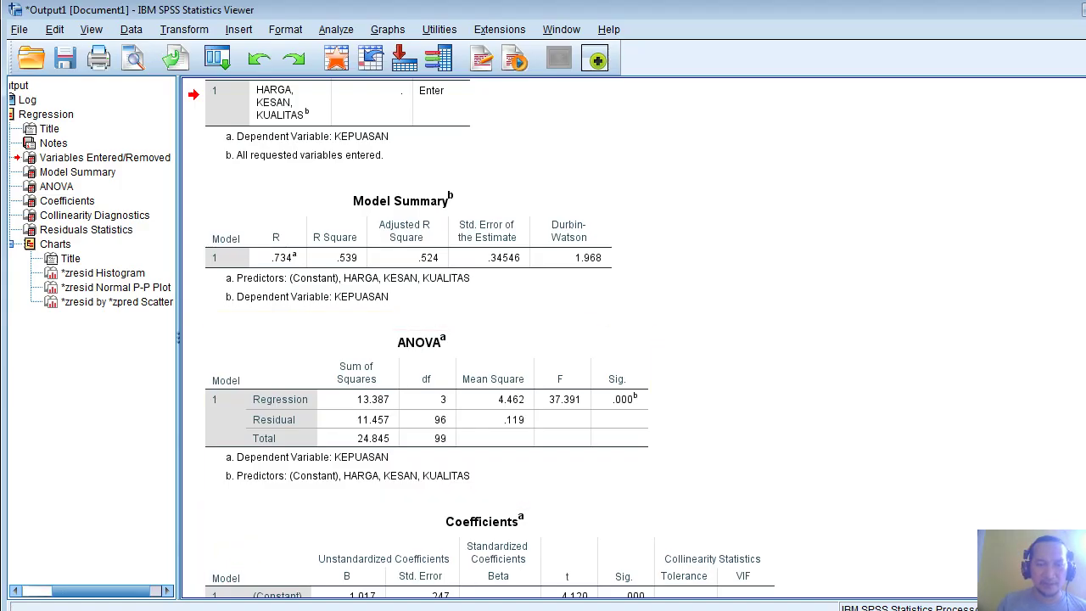
pyautogui.hotkey('alt', 'Tab')
pyautogui.press('Right')
pyautogui.write('1.')
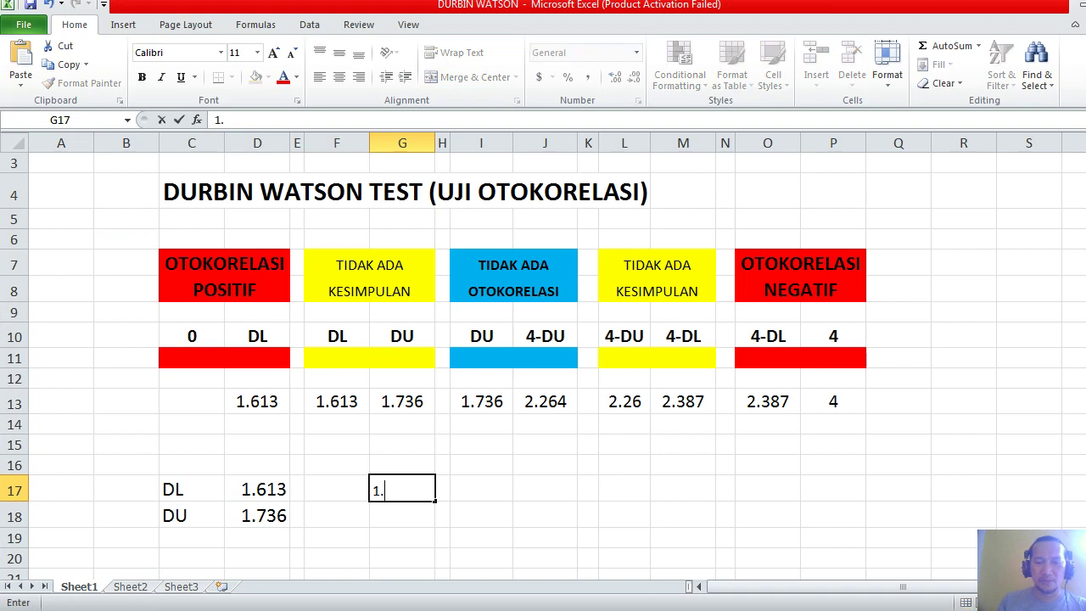
pyautogui.press('Return')
# Step: Format the Durbin-Watson value in cell G17 in red with font size 16
pyautogui.press('Up')
pyautogui.click(283, 77)
pyautogui.click(244, 55)
pyautogui.write('1.')
pyautogui.write('6')
pyautogui.press('Return')
pyautogui.press('Up')
# Step: Compare the Durbin-Watson value in G17 with the DU and 4-DU limits in cells I13 and J13
pyautogui.press('Down')
pyautogui.press('Up')
pyautogui.press('Up')
pyautogui.press('Up')
pyautogui.press('Up')
pyautogui.press('Right')
pyautogui.press('Right')
pyautogui.press('Right')
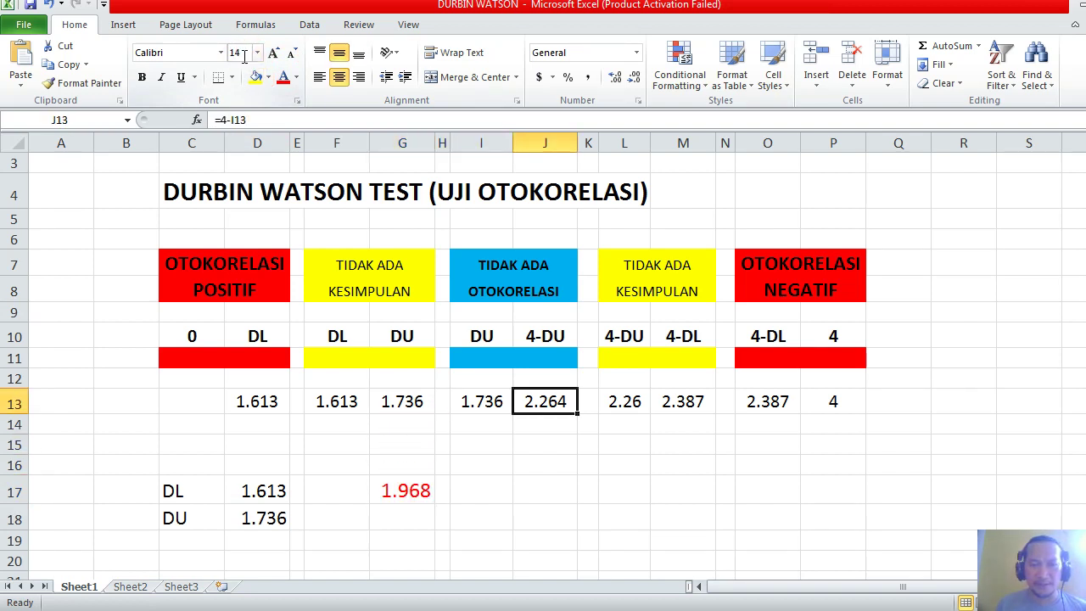
pyautogui.press('Left')
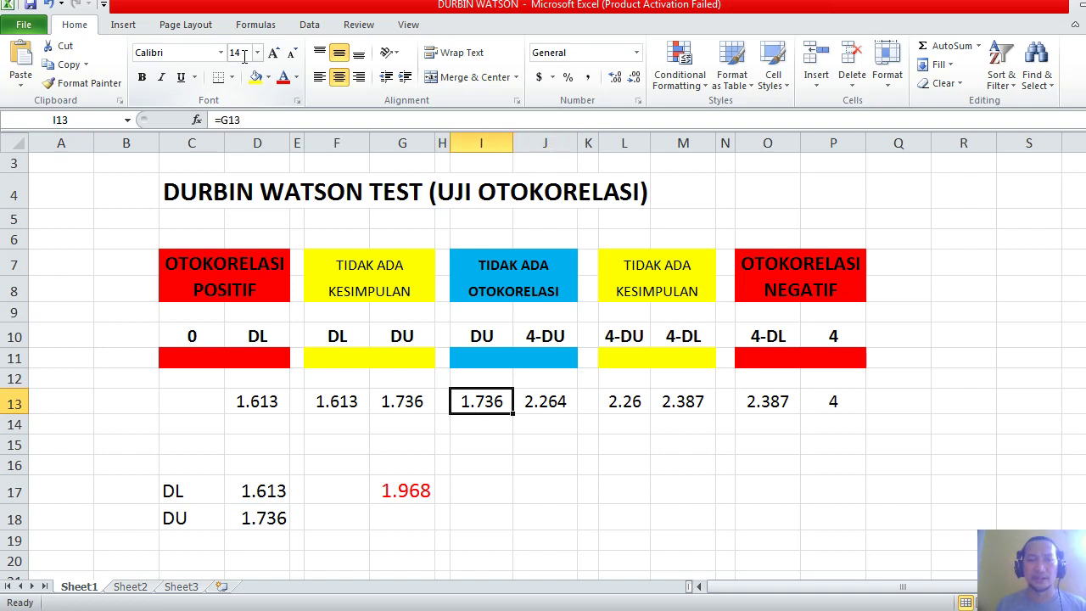
pyautogui.press('Right')
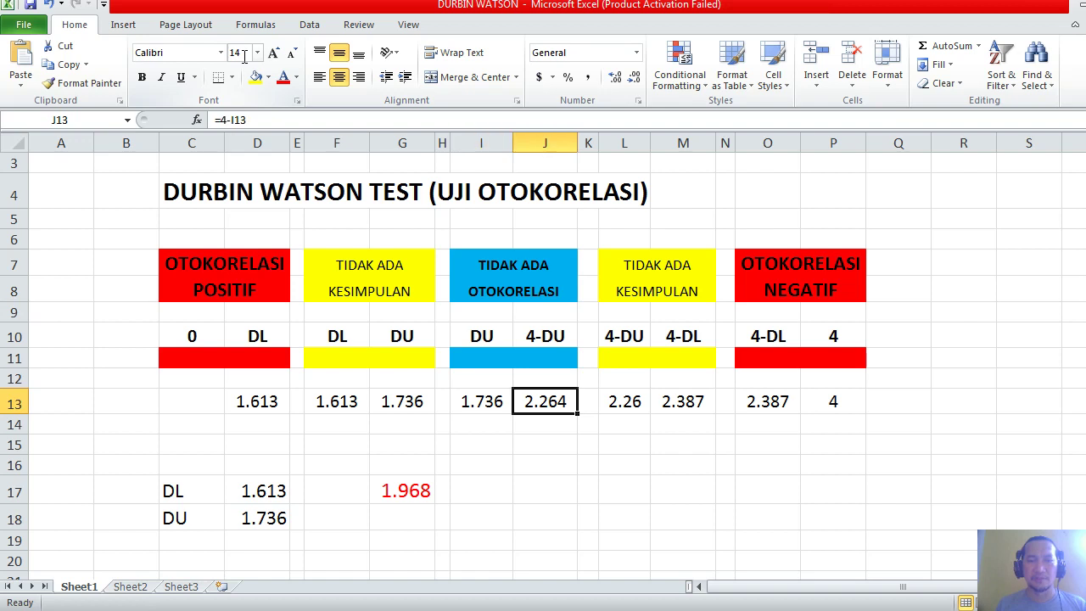
pyautogui.press('Left')
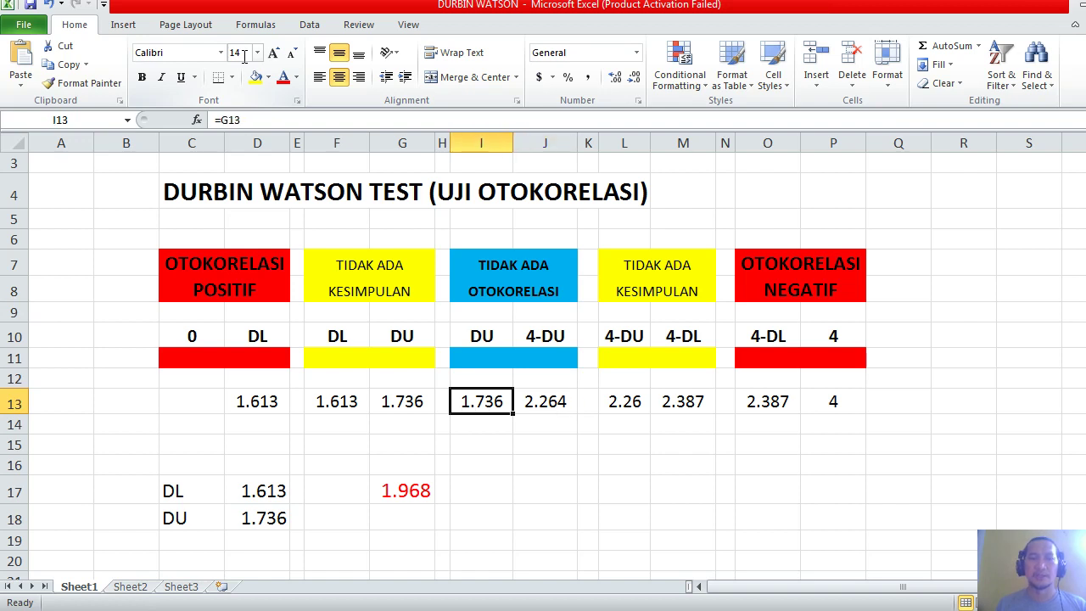
# Step: Draw a straight arrow from the red value in G17 up to the DU to 4-DU range below row 13
pyautogui.click(122, 25)
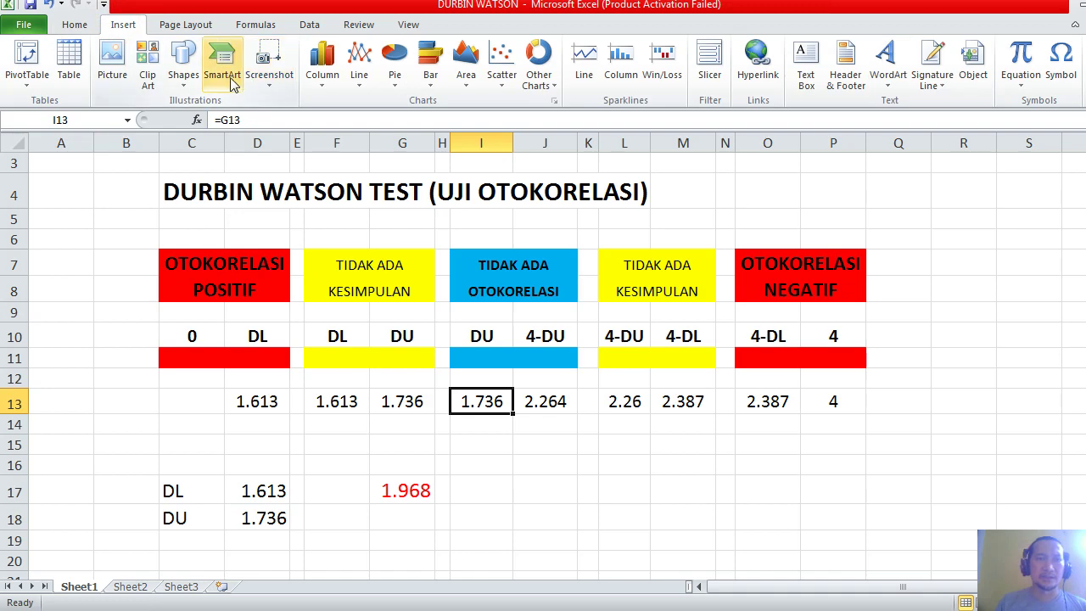
pyautogui.click(183, 51)
pyautogui.click(208, 118)
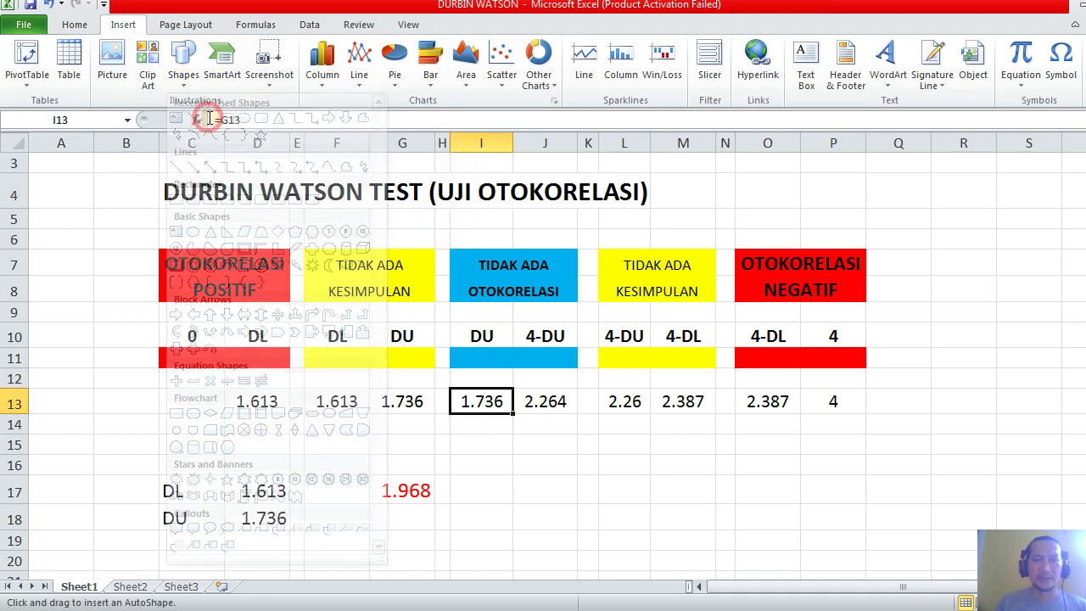
pyautogui.moveTo(416, 474)
pyautogui.mouseDown()
pyautogui.moveTo(467, 421)
pyautogui.moveTo(498, 423)
pyautogui.mouseUp()
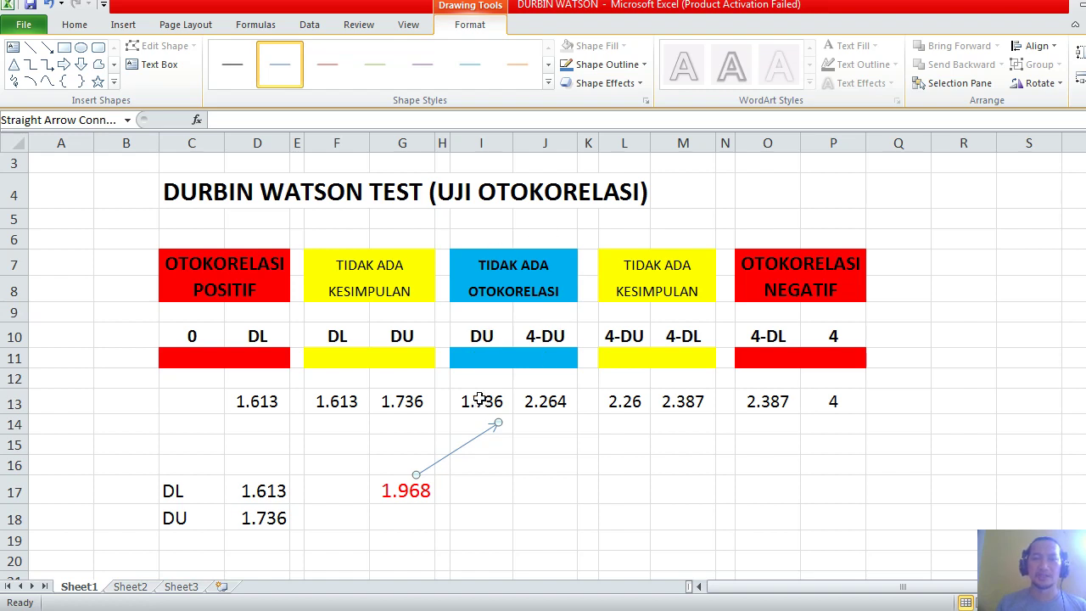
pyautogui.click(526, 439)
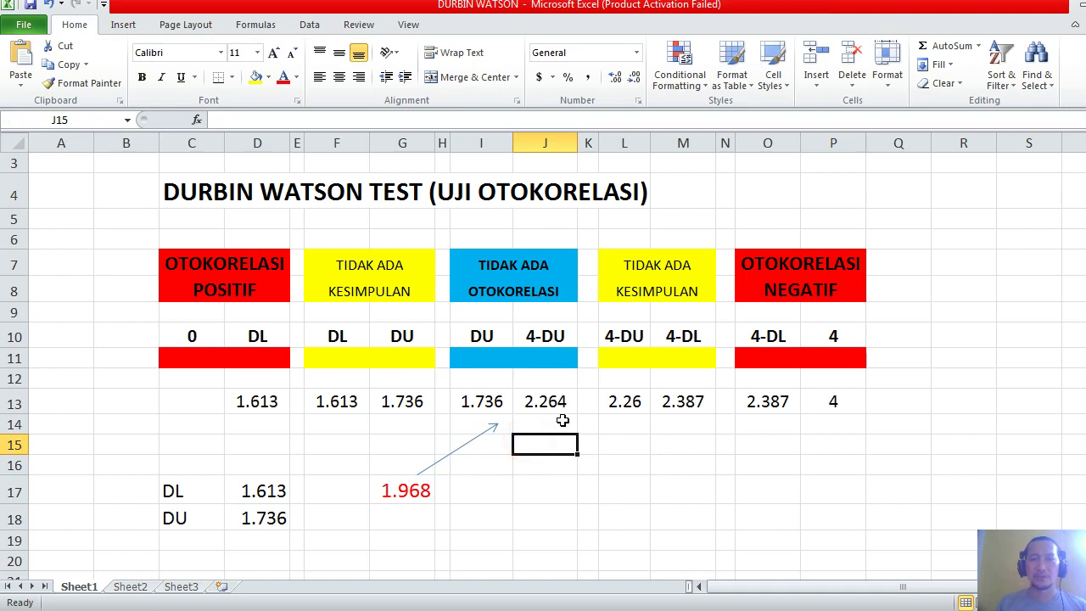
# Step: Switch to the SPSS output and examine the scatterplot of standardized residuals against standardized predicted values for KEPUASAN
pyautogui.click(233, 609)
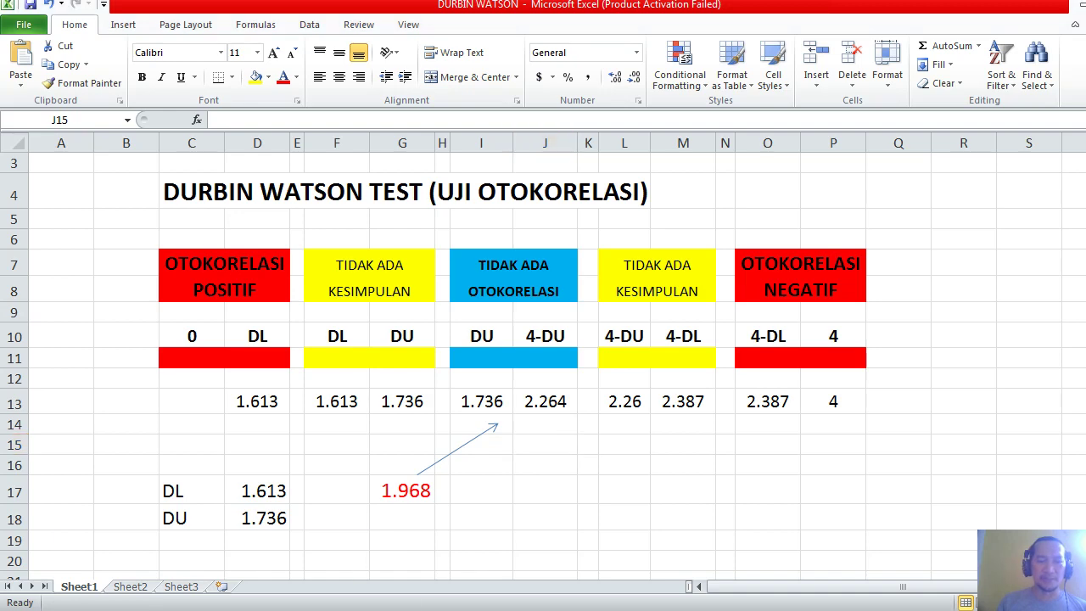
pyautogui.click(245, 564)
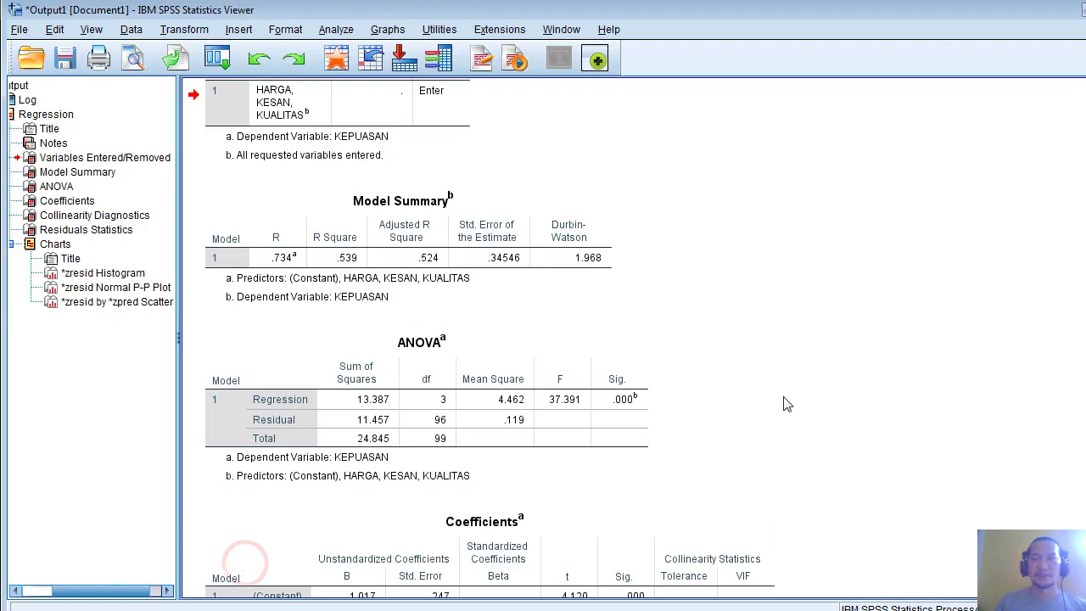
pyautogui.scroll(-15, 482, 338)
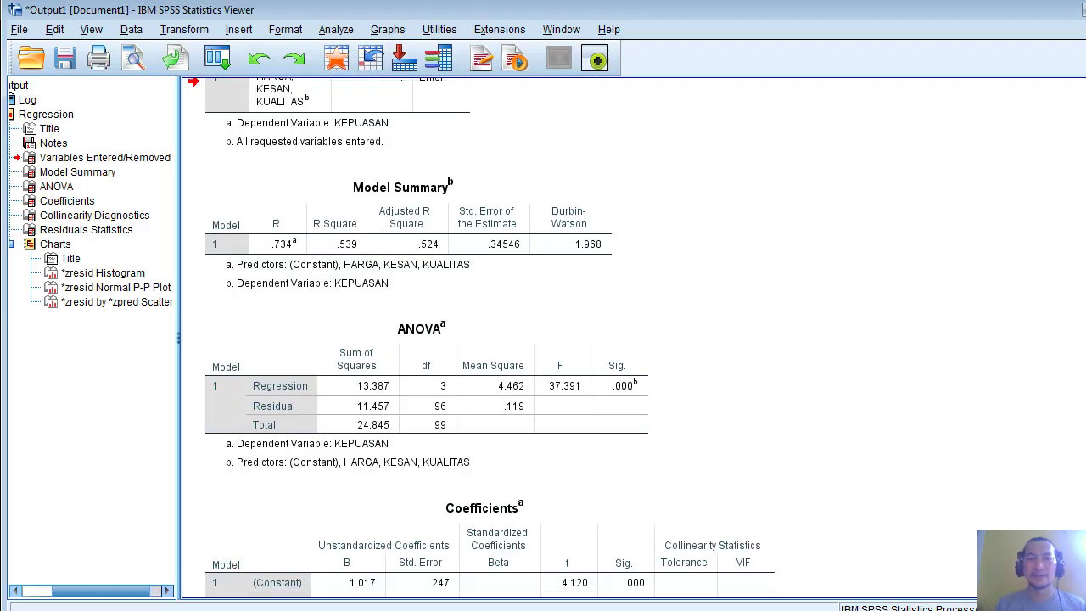
pyautogui.scroll(-20, 543, 339)
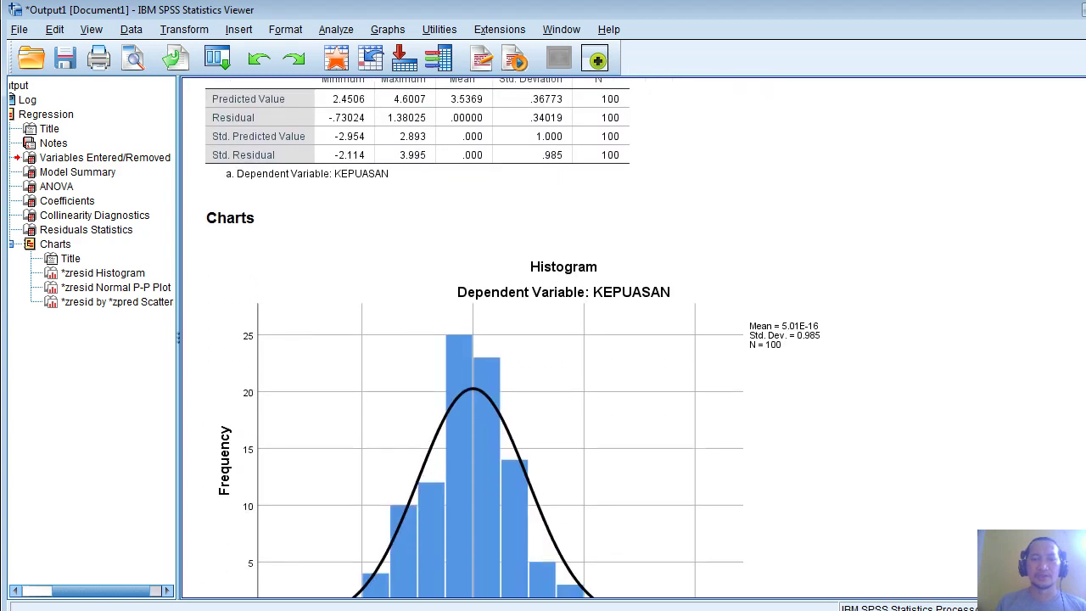
pyautogui.scroll(-11, 543, 339)
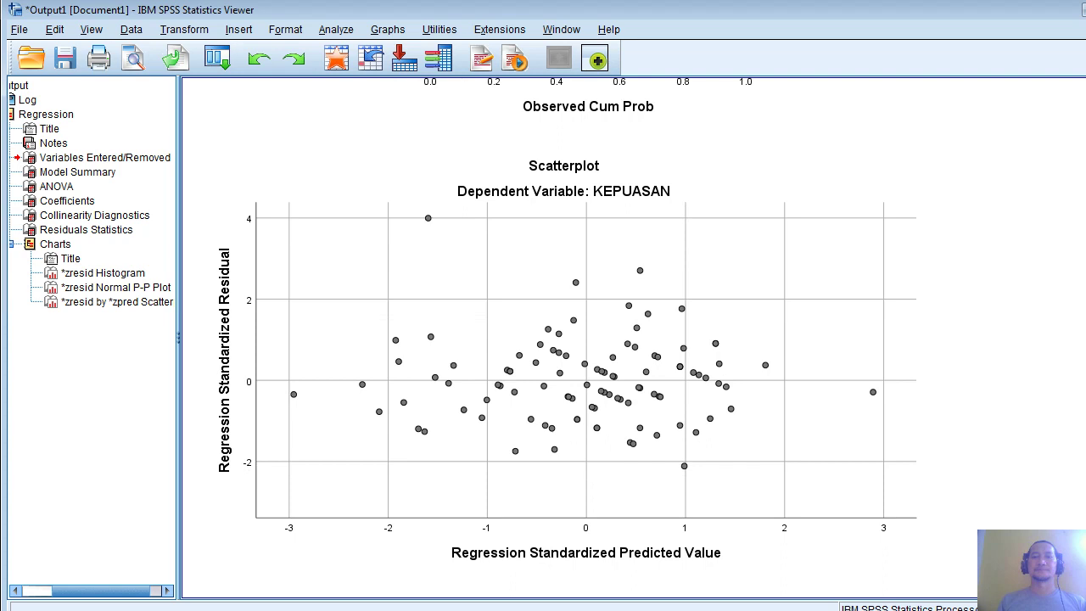
pyautogui.click(565, 425)
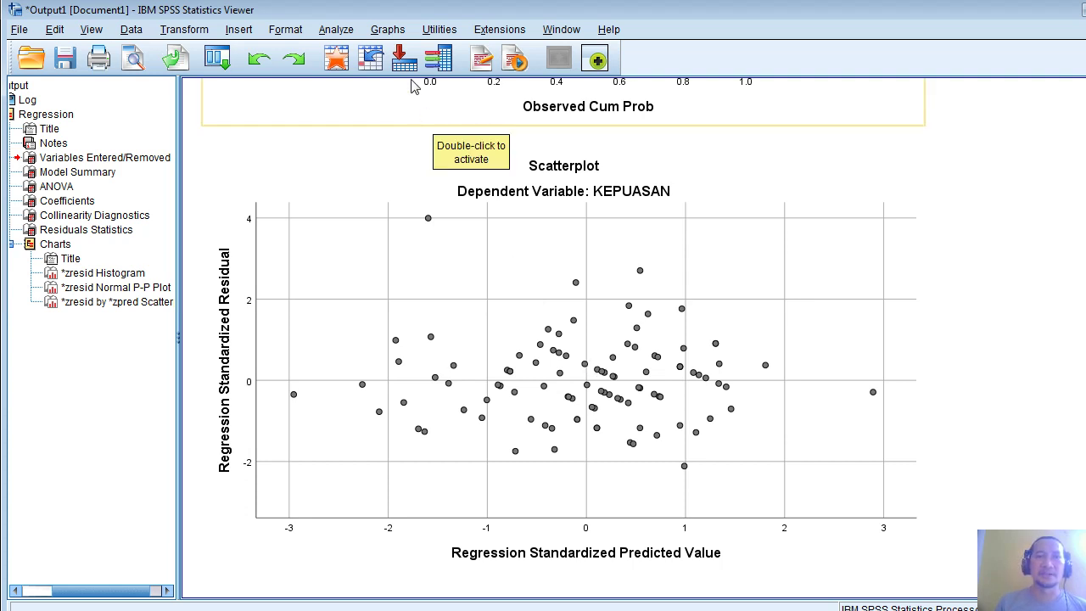
# Step: Set up a univariate general linear model with KEPUASAN as the dependent variable
pyautogui.click(332, 29)
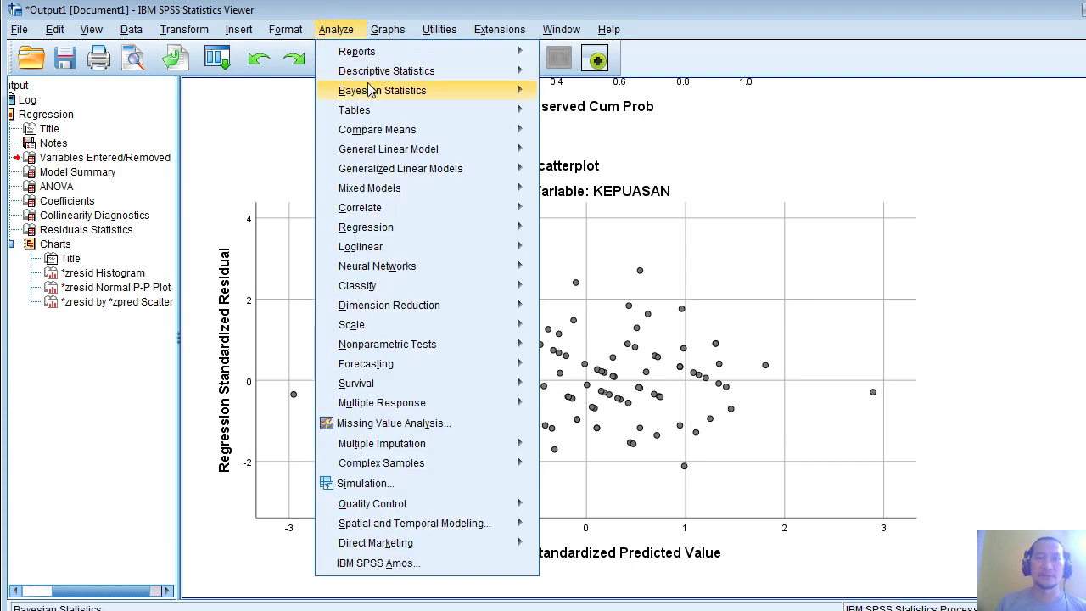
pyautogui.moveTo(432, 146)
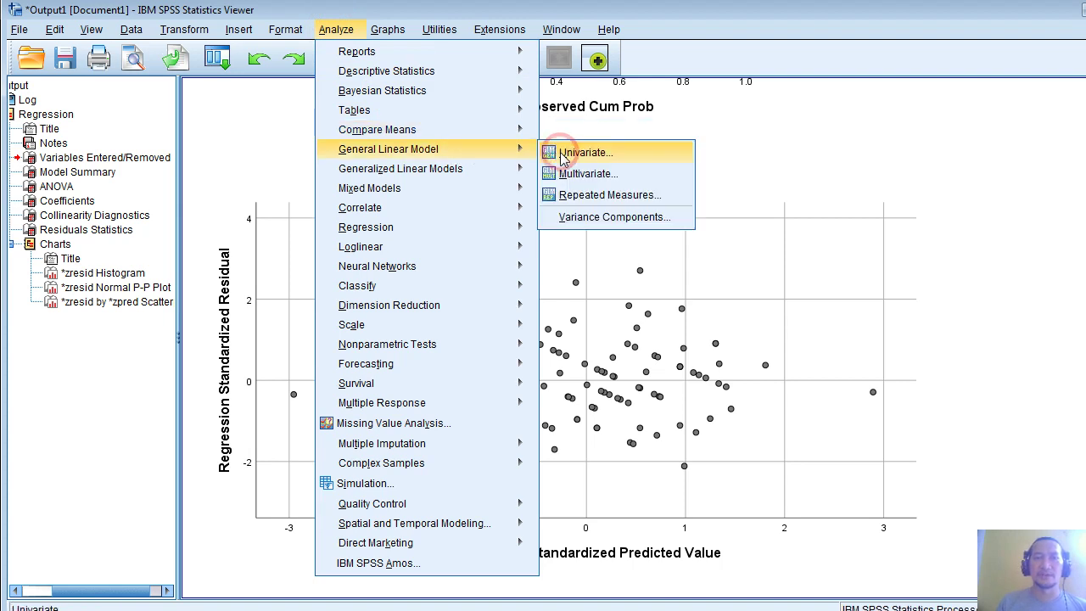
pyautogui.click(564, 153)
pyautogui.click(452, 239)
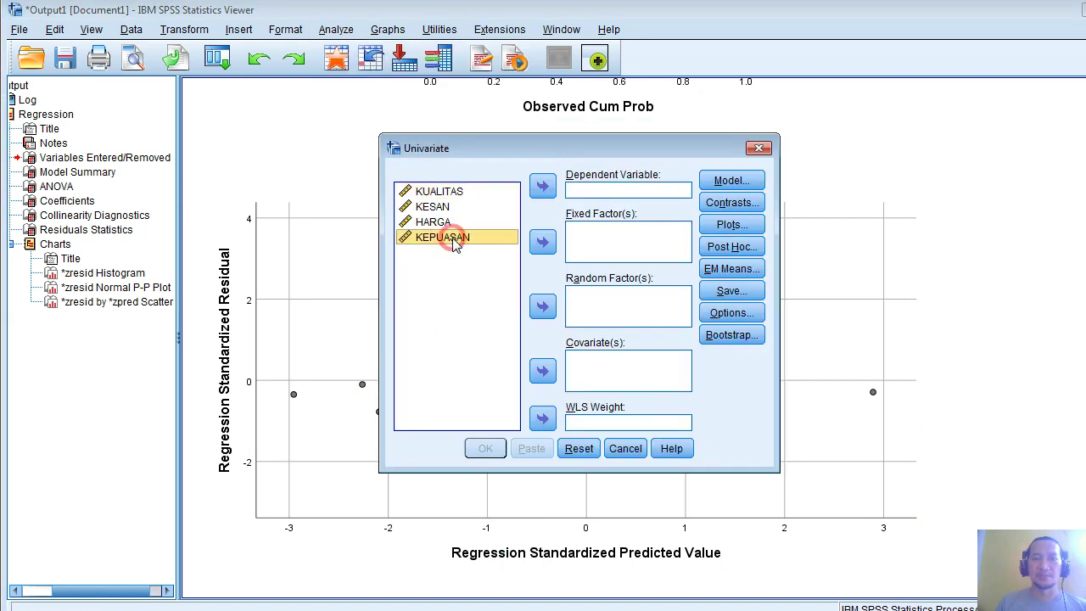
pyautogui.click(541, 186)
# Step: Add KUALITAS, KESAN and HARGA as covariates of the univariate model
pyautogui.click(447, 195)
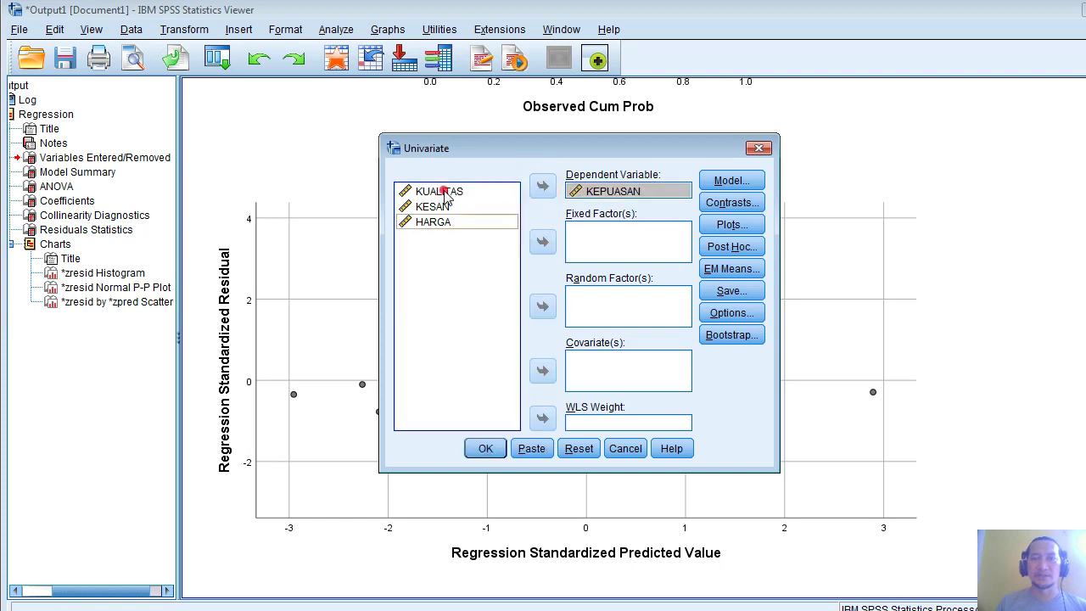
pyautogui.keyDown('shift'); pyautogui.click(436, 223); pyautogui.keyUp('shift')
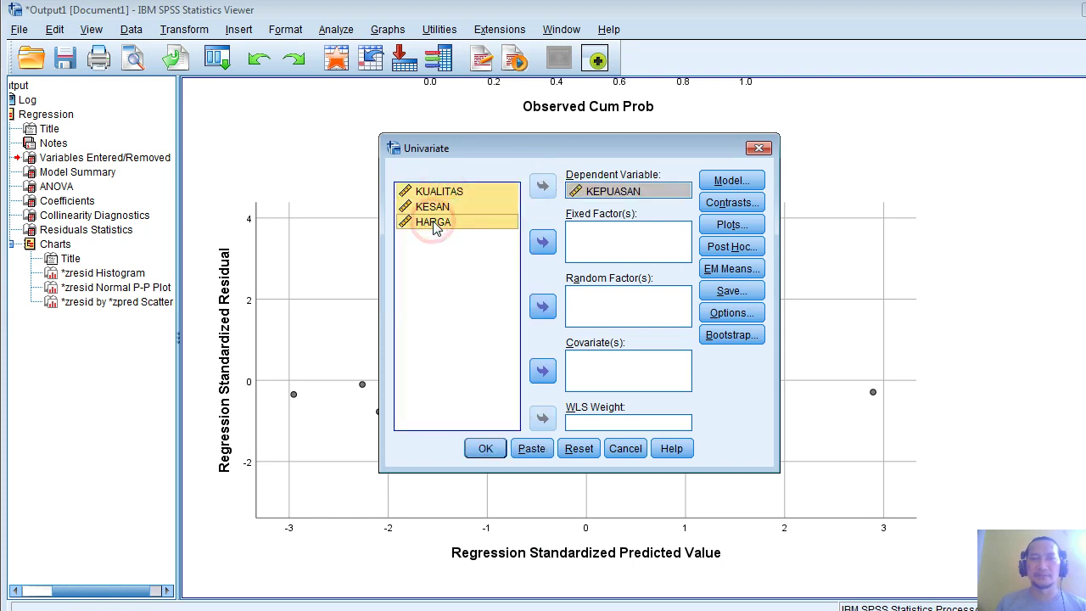
pyautogui.click(543, 369)
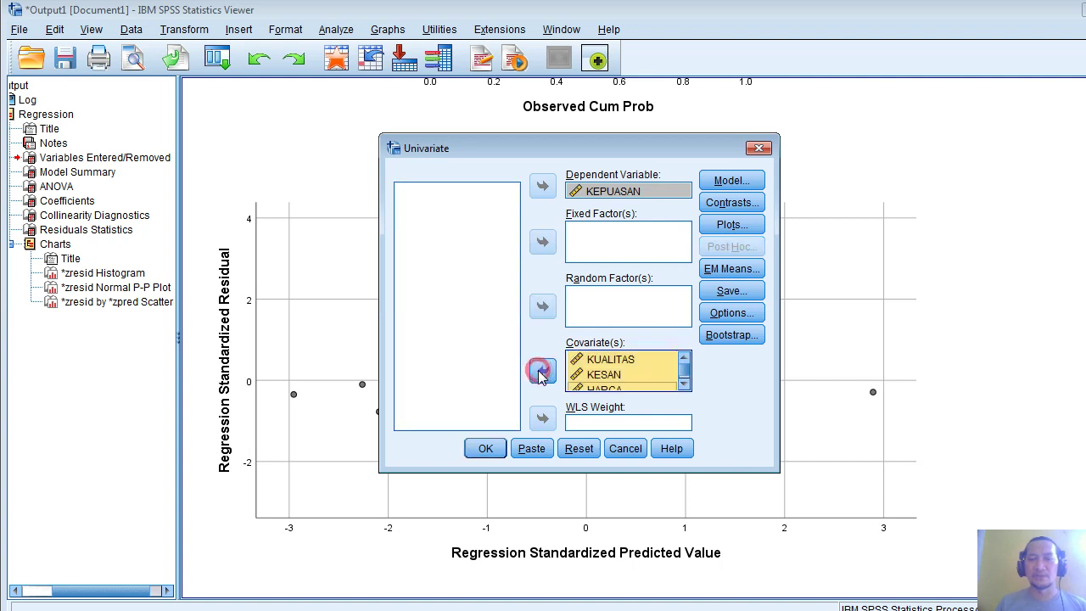
# Step: Enable White's test and the Modified Breusch-Pagan test for heteroskedasticity, and run the univariate analysis
pyautogui.click(734, 316)
pyautogui.click(651, 302)
pyautogui.click(514, 259)
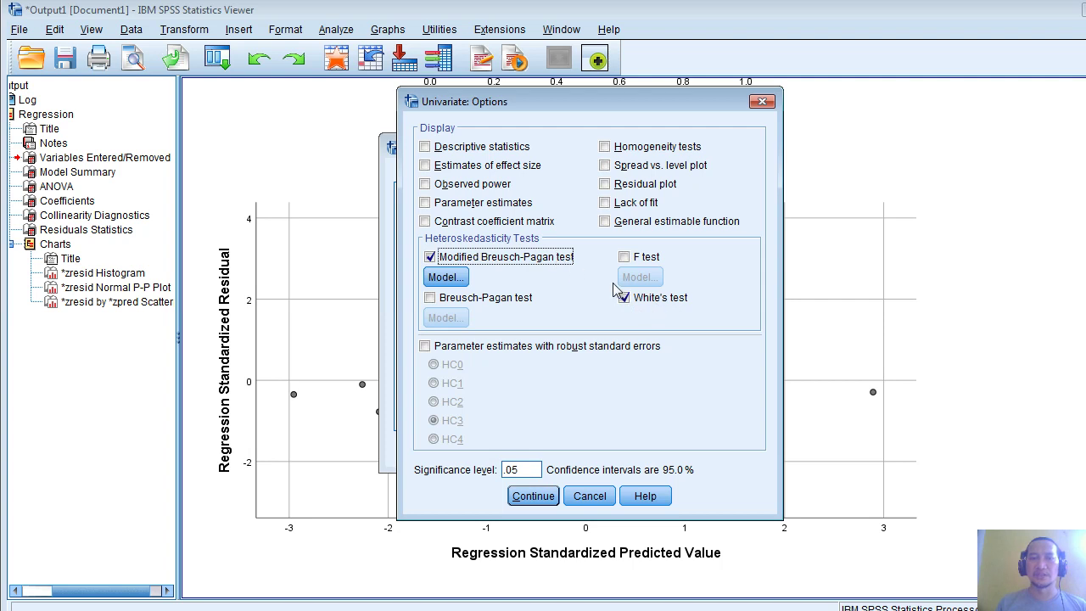
pyautogui.click(529, 497)
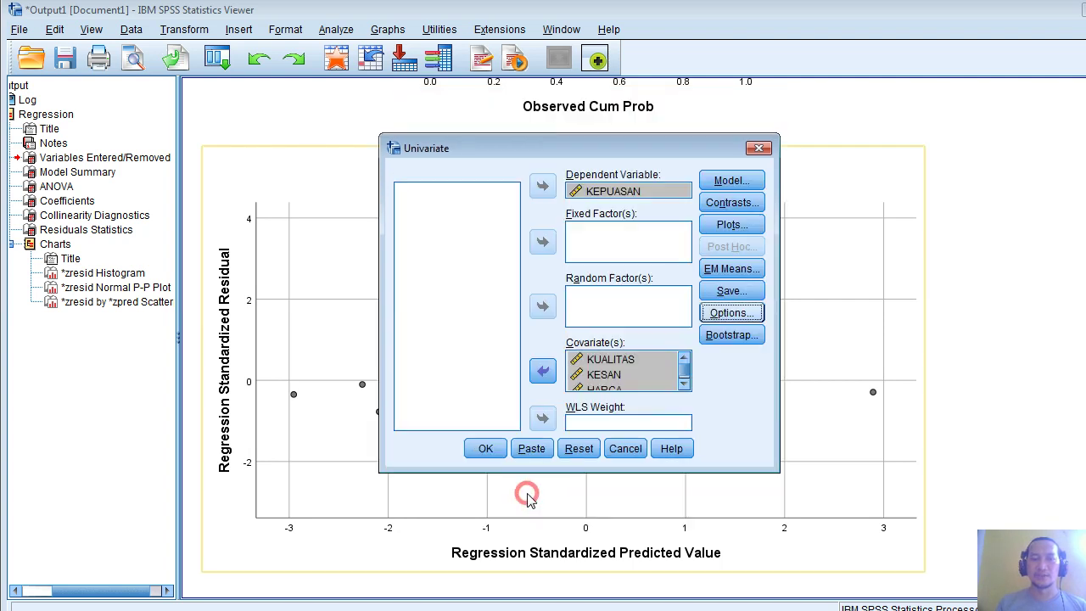
pyautogui.click(488, 450)
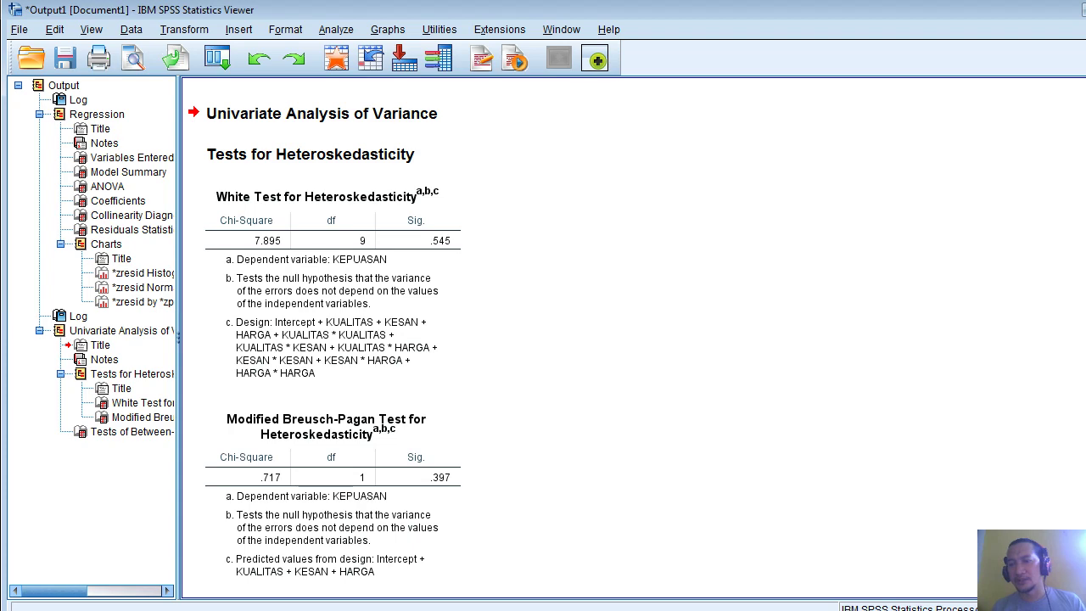
# Step: Review the regression output from the scatterplot, P-P plot and histogram back to the Coefficients, ANOVA and Model Summary tables
pyautogui.scroll(10, 560, 339)
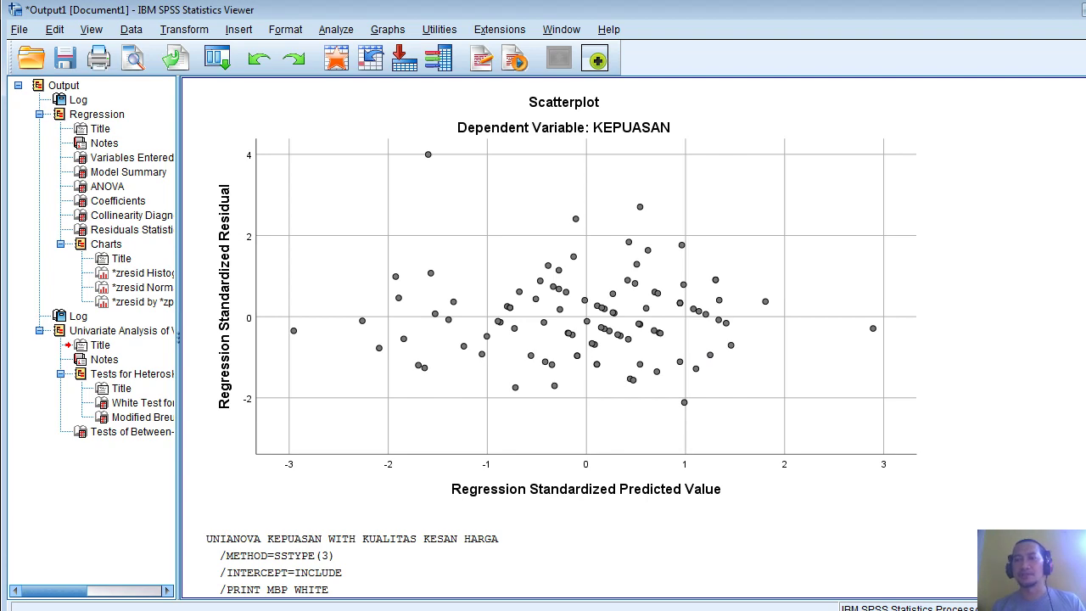
pyautogui.scroll(10, 560, 339)
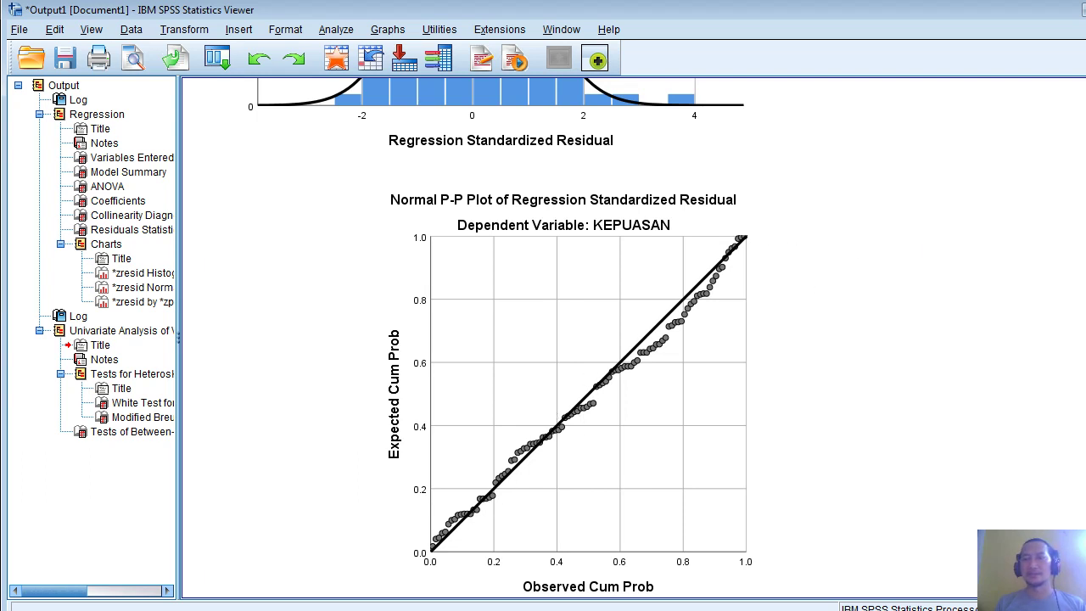
pyautogui.scroll(5, 967, 338)
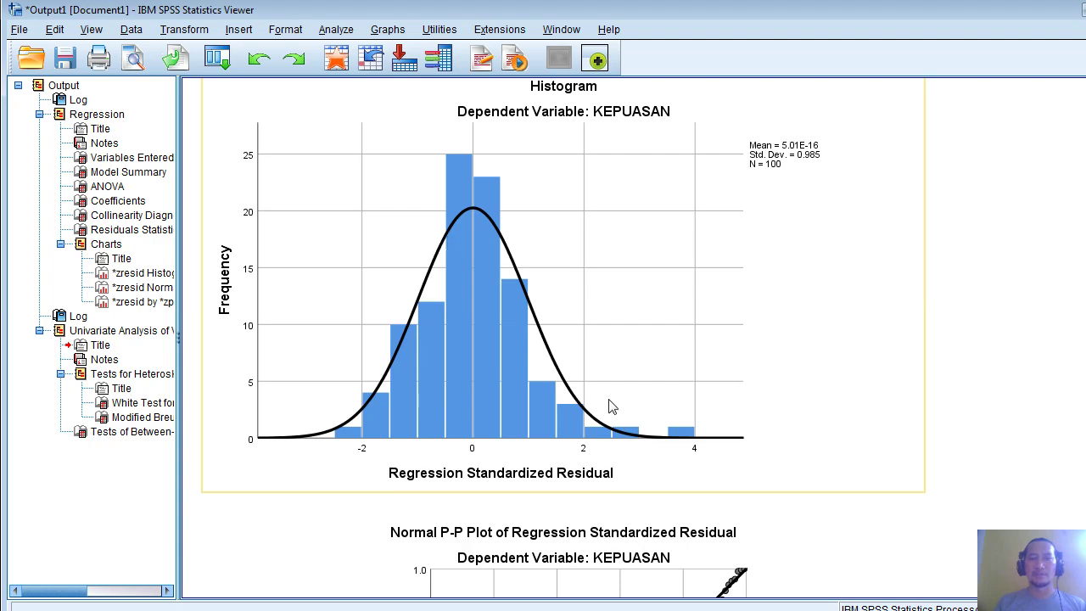
pyautogui.scroll(5, 594, 340)
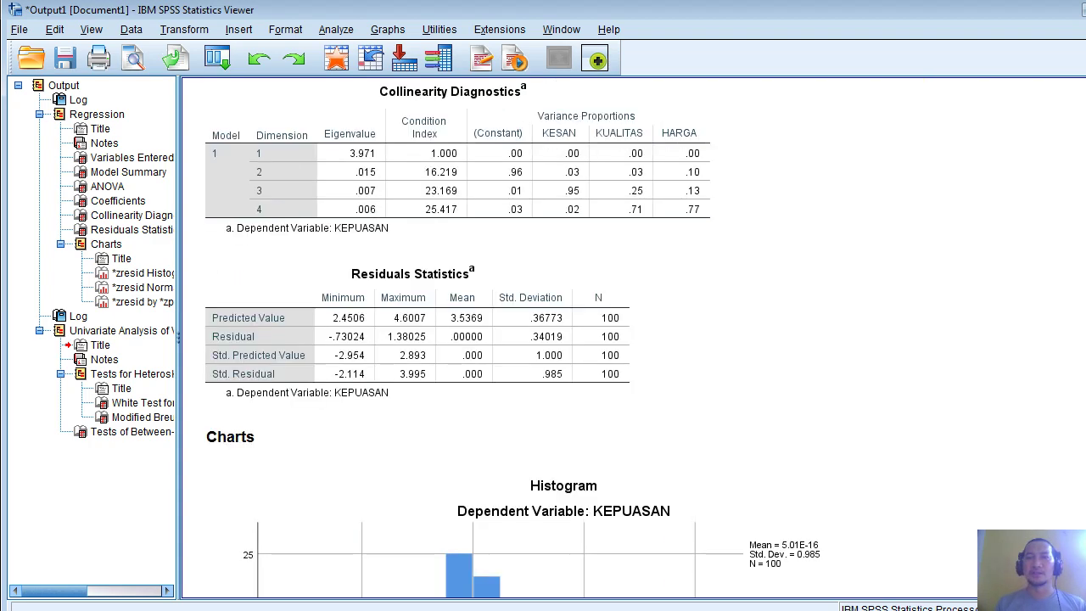
pyautogui.scroll(5, 865, 145)
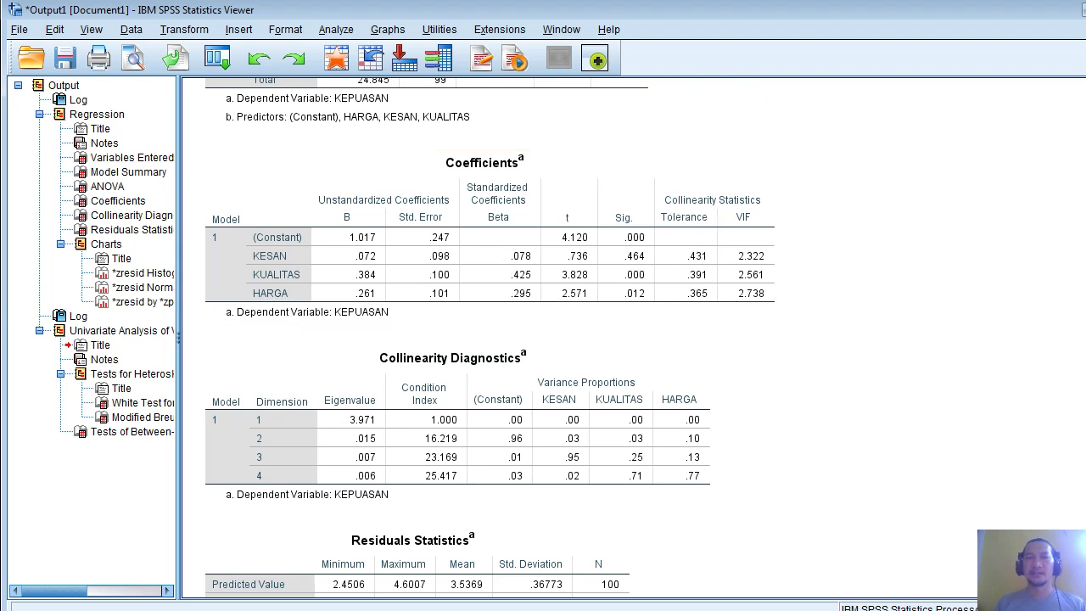
pyautogui.scroll(4, 577, 339)
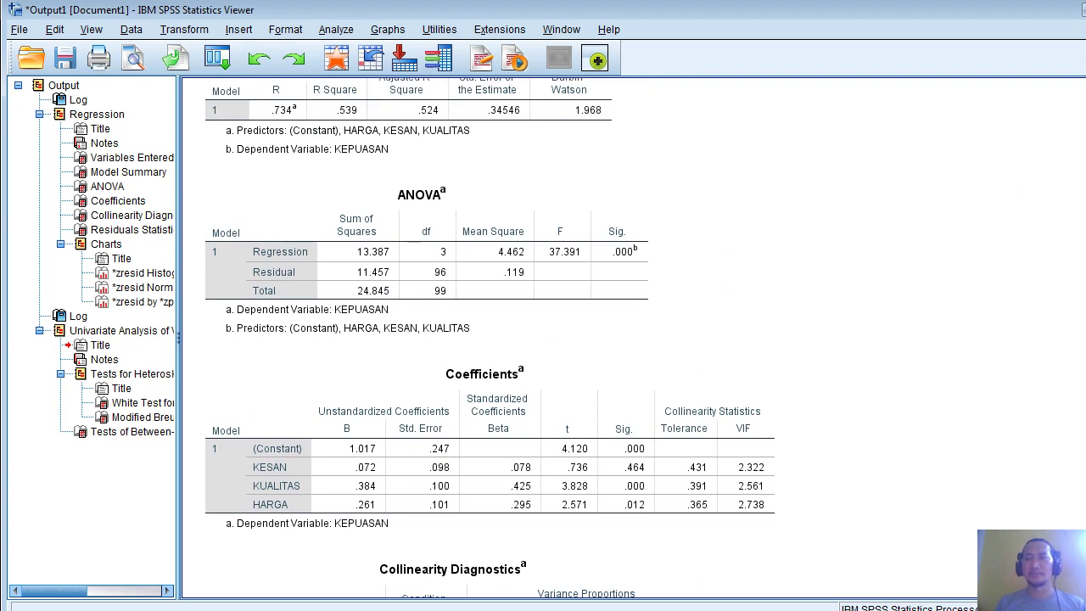
pyautogui.scroll(2, 490, 338)
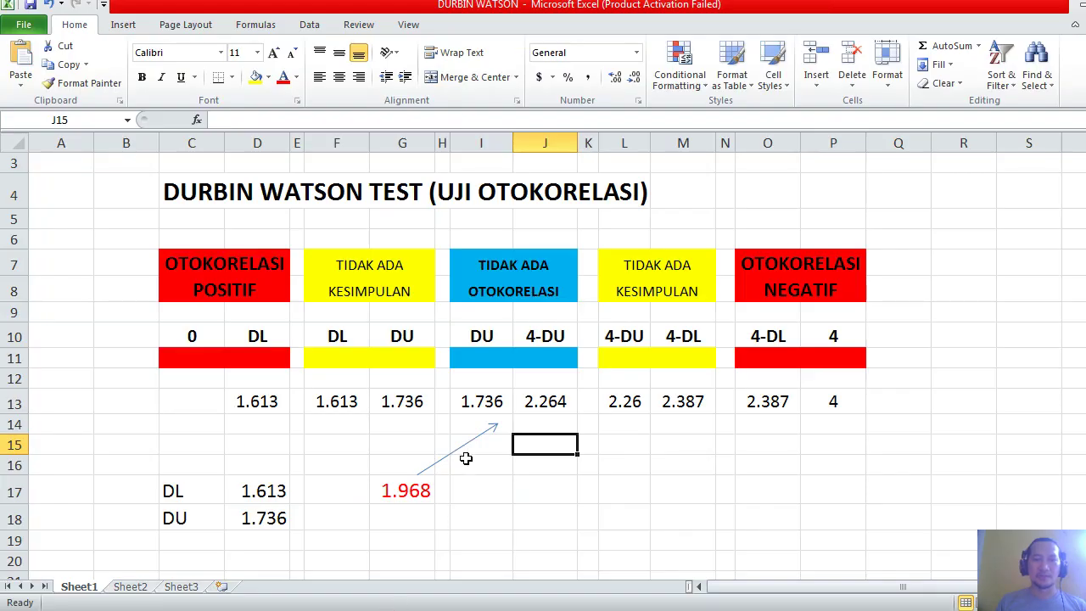
# Step: Check the DU and 4-DU limits of the no-autocorrelation zone in the Durbin-Watson workbook in Excel
pyautogui.click(499, 403)
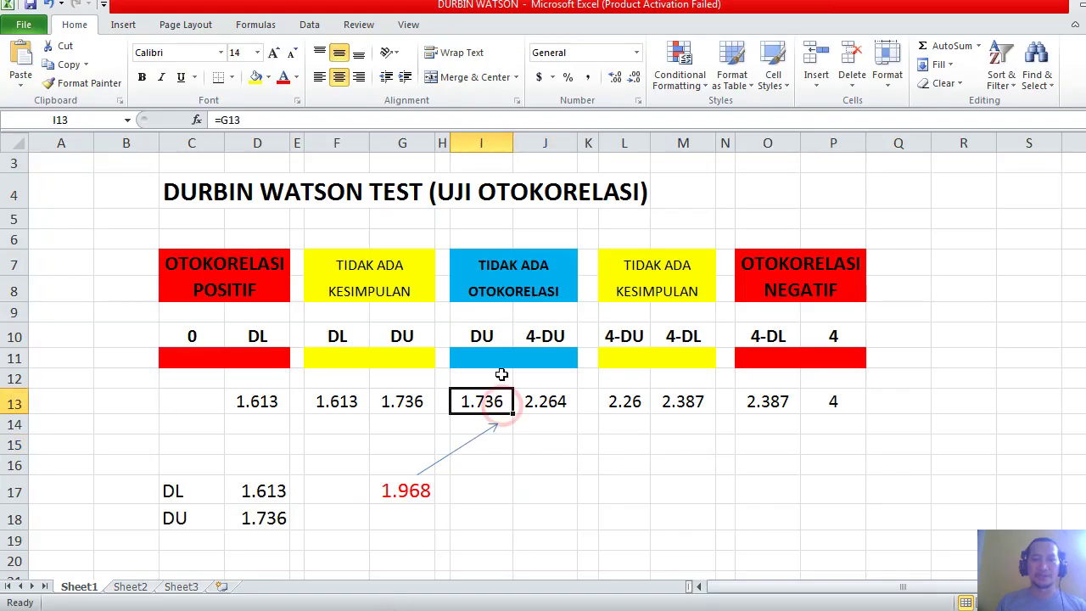
pyautogui.click(482, 337)
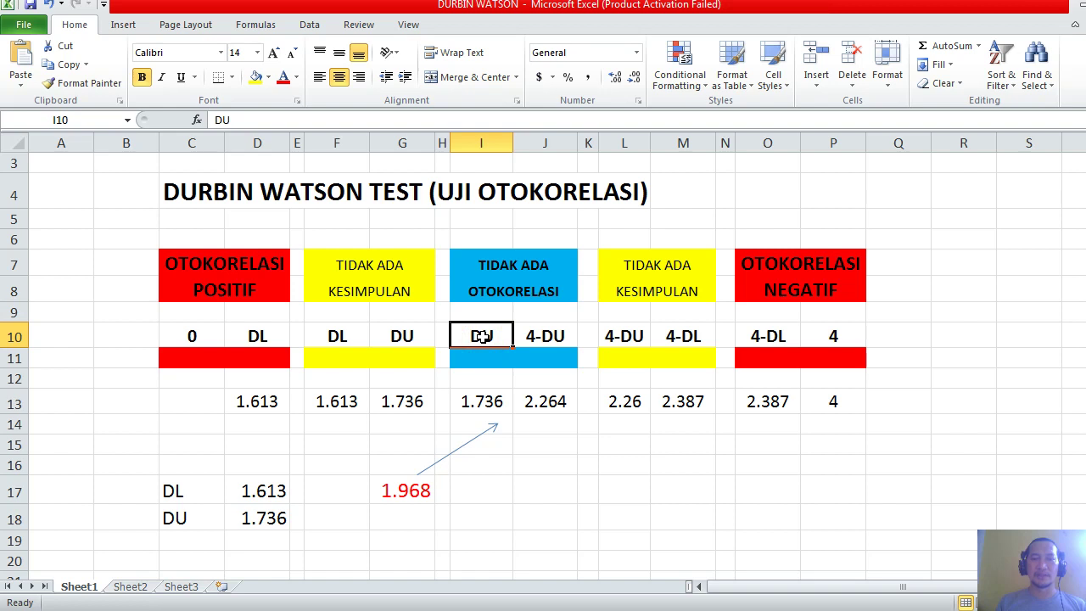
pyautogui.click(557, 340)
# Step: Fill the Durbin-Watson value in cell G17 with the light blue standard color
pyautogui.click(402, 491)
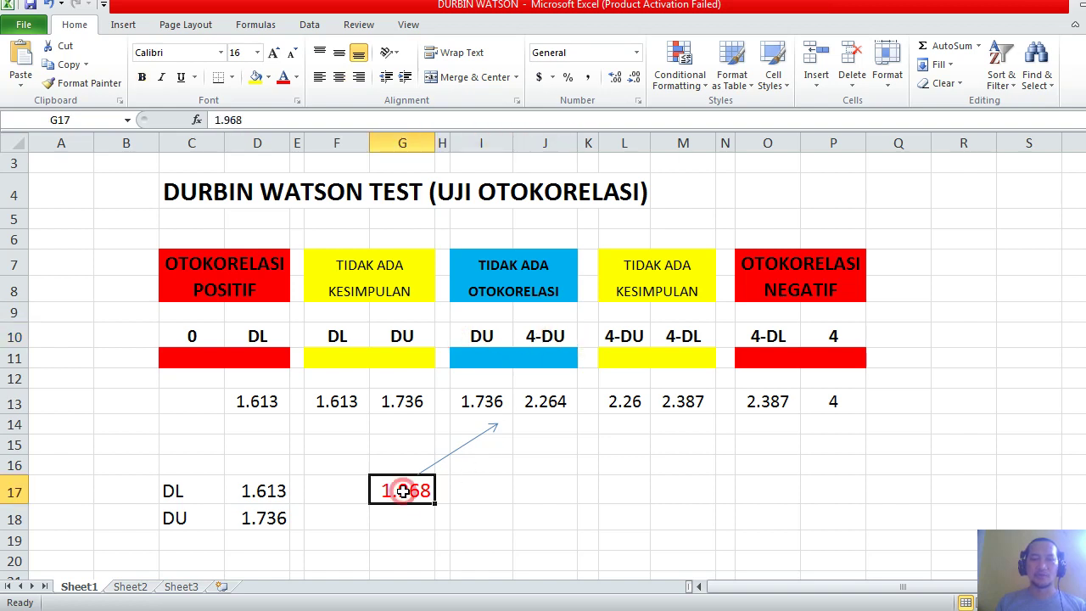
pyautogui.click(255, 77)
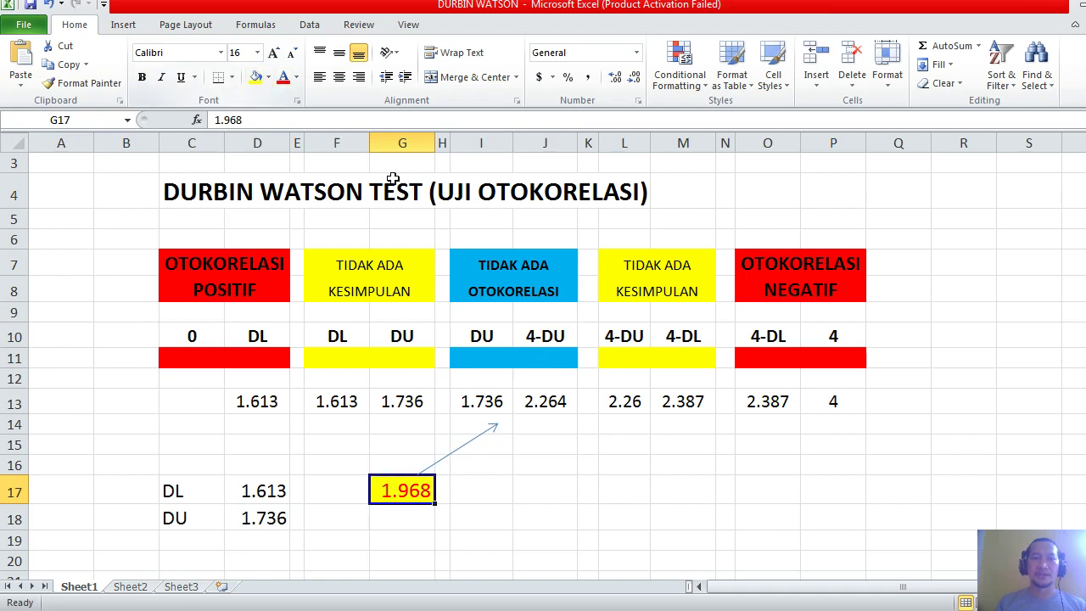
pyautogui.click(268, 78)
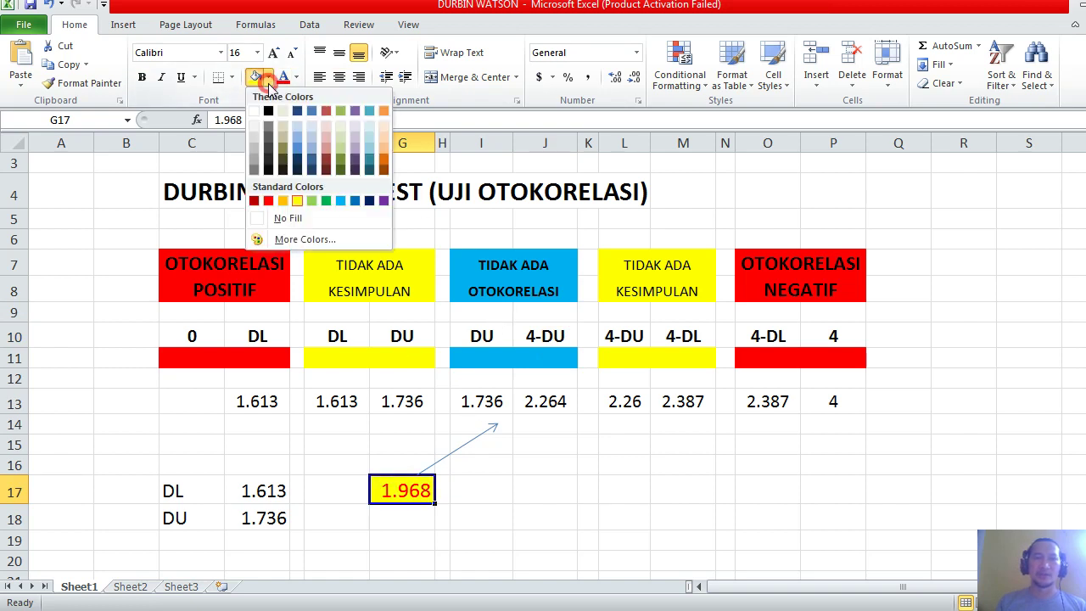
pyautogui.click(340, 200)
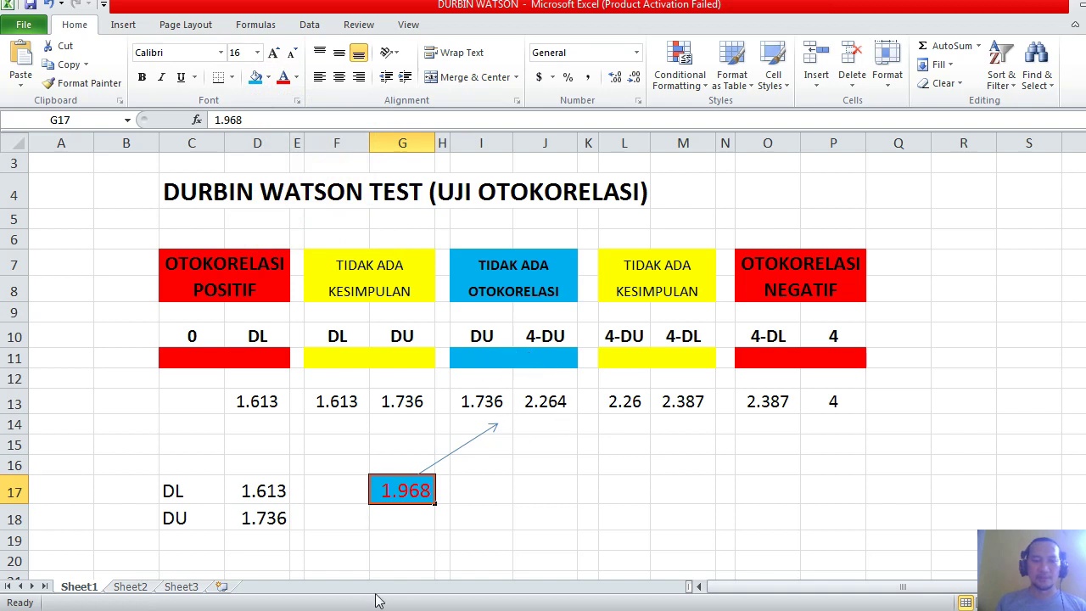
# Step: Switch to the SPSS output and examine the residual charts and the White and Modified Breusch-Pagan test tables
pyautogui.moveTo(229, 604)
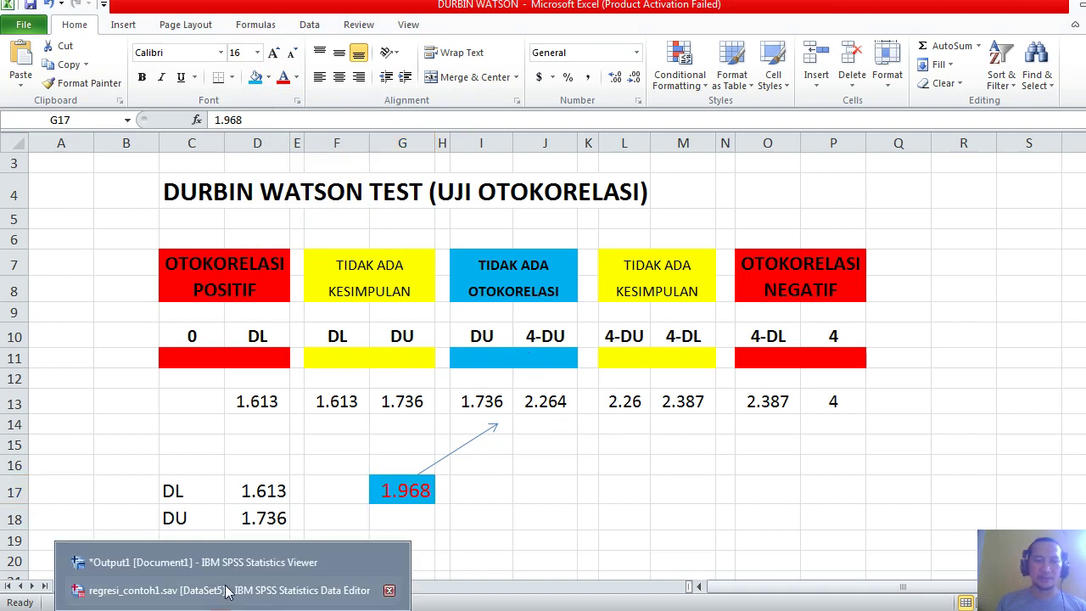
pyautogui.click(222, 566)
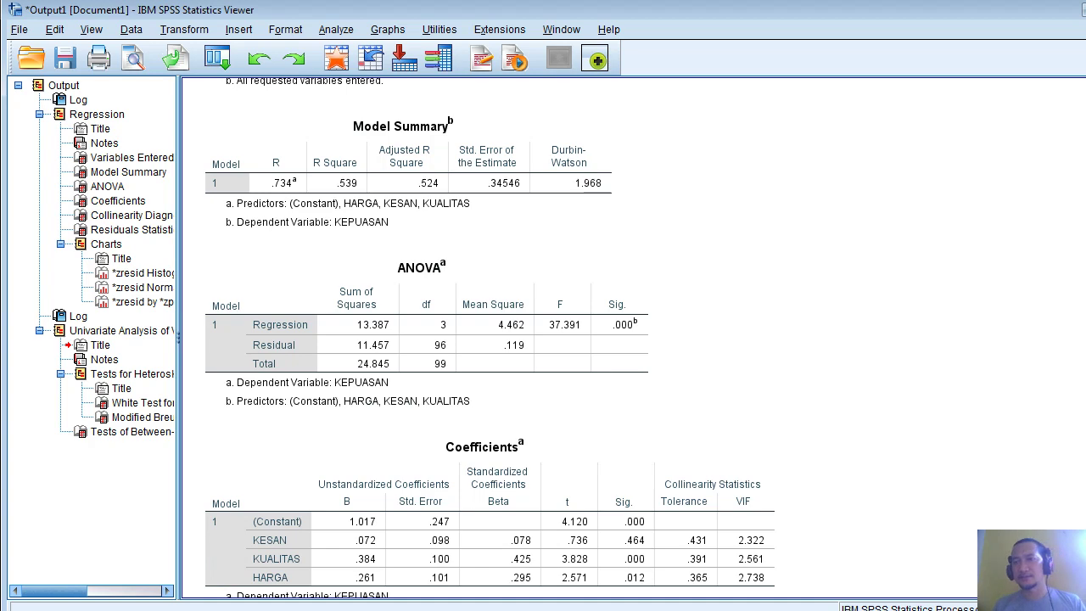
pyautogui.scroll(-15, 586, 340)
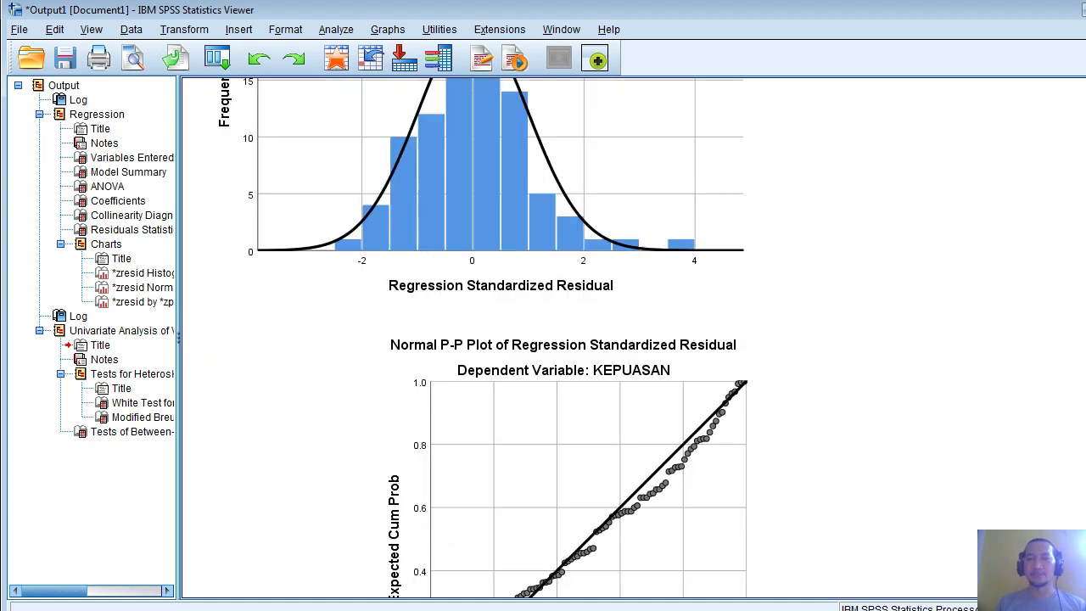
pyautogui.scroll(-1, 605, 246)
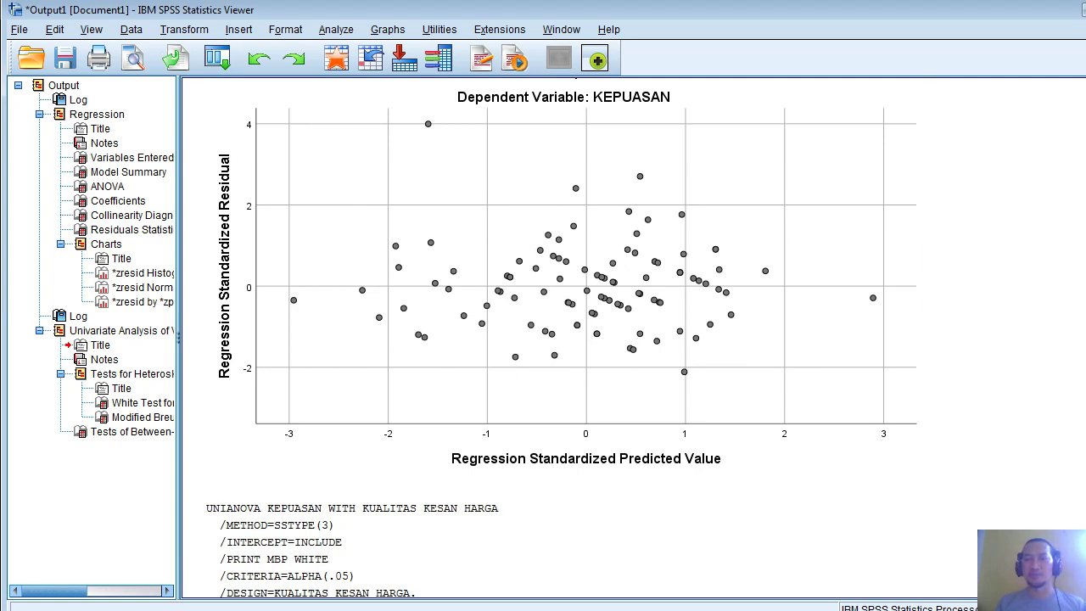
pyautogui.scroll(-12, 551, 339)
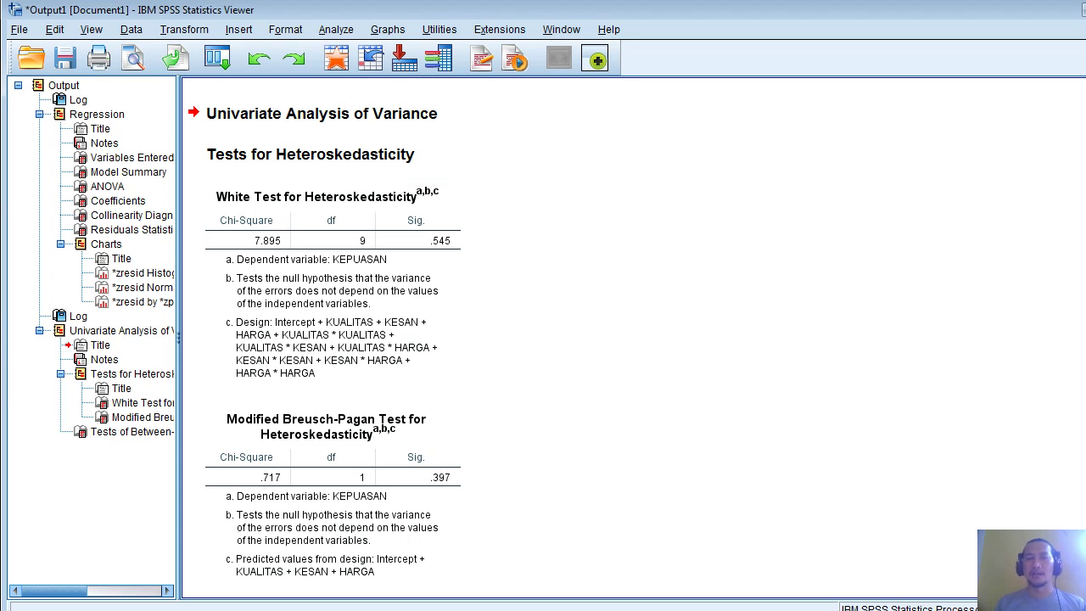
# Step: Check the list of assumptions on the ASUMSI slide in PowerPoint and return to the SPSS output
pyautogui.hotkey('alt', 'Tab')
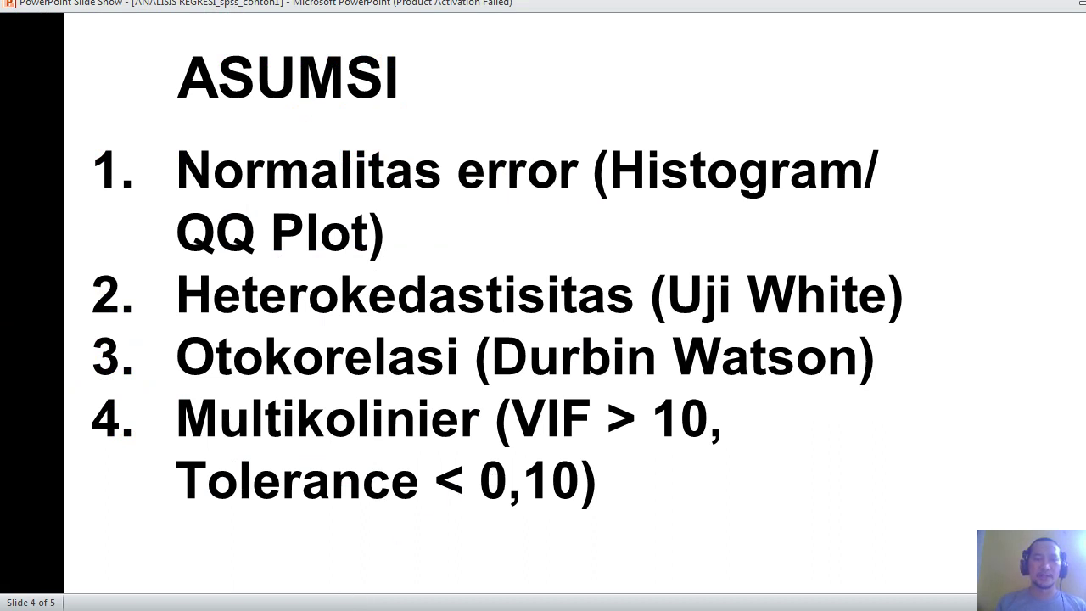
pyautogui.click(233, 610)
pyautogui.click(217, 590)
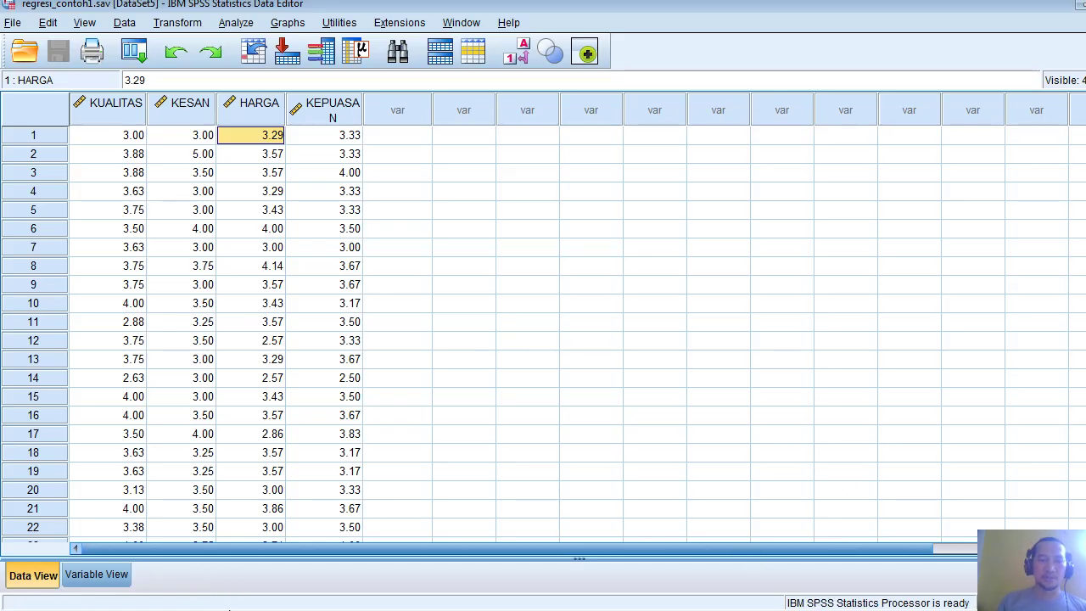
pyautogui.click(229, 604)
pyautogui.click(227, 563)
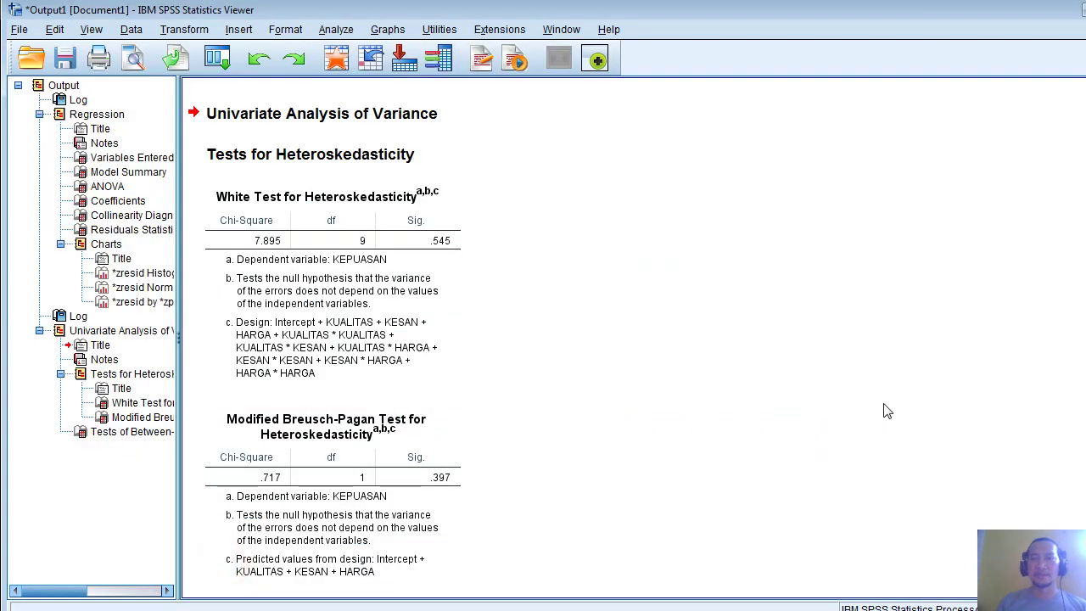
# Step: Examine the Model Summary, ANOVA and Coefficients tables of the KEPUASAN regression, and switch back to the ASUMSI slide in PowerPoint
pyautogui.scroll(15, 739, 591)
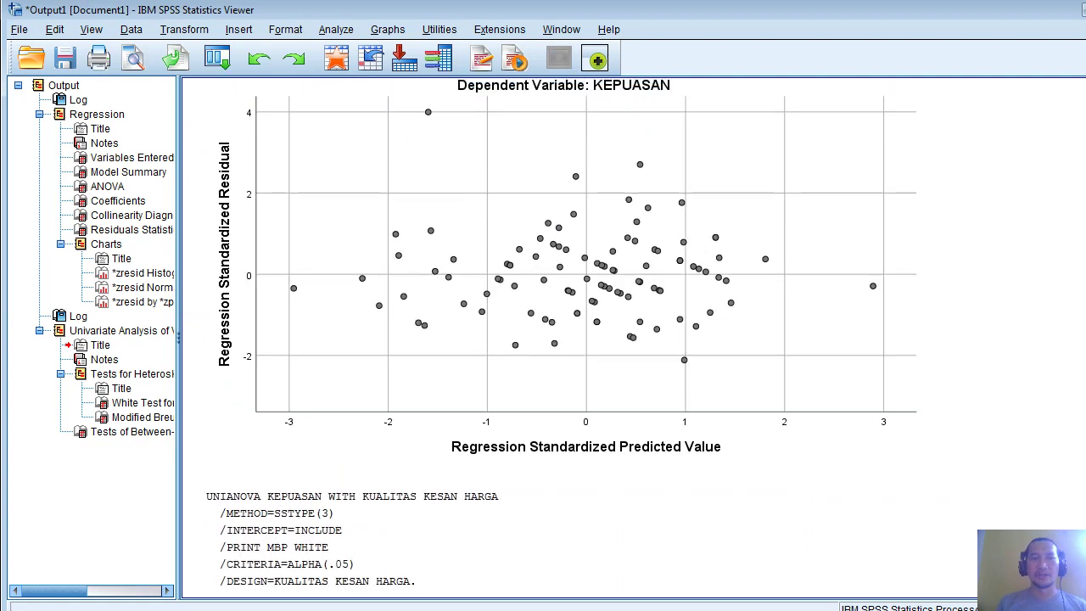
pyautogui.scroll(15, 739, 591)
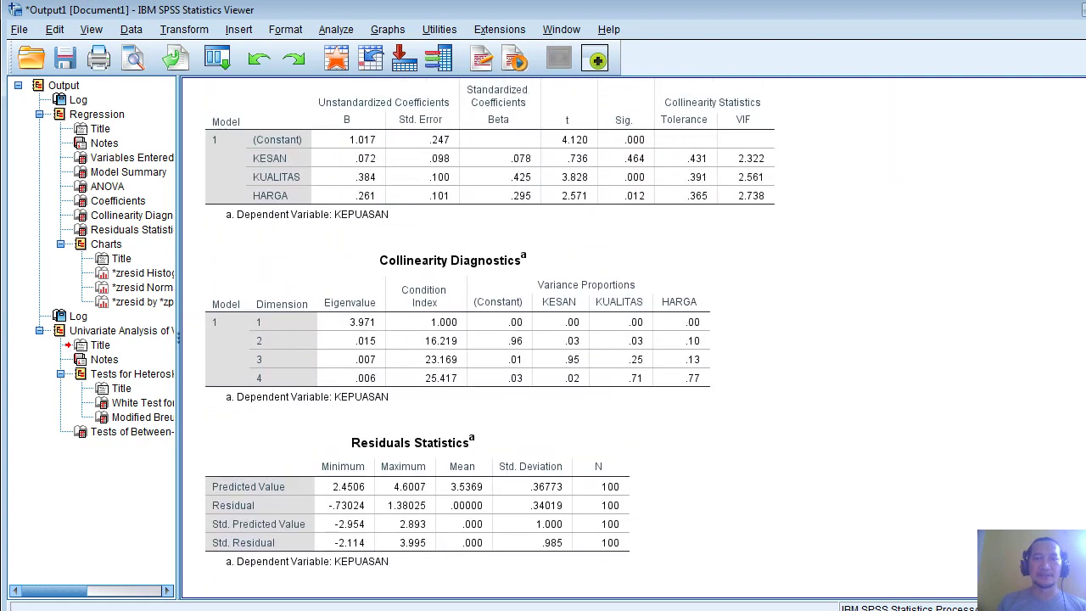
pyautogui.scroll(3, 490, 390)
pyautogui.scroll(-1, 369, 352)
pyautogui.click(369, 352)
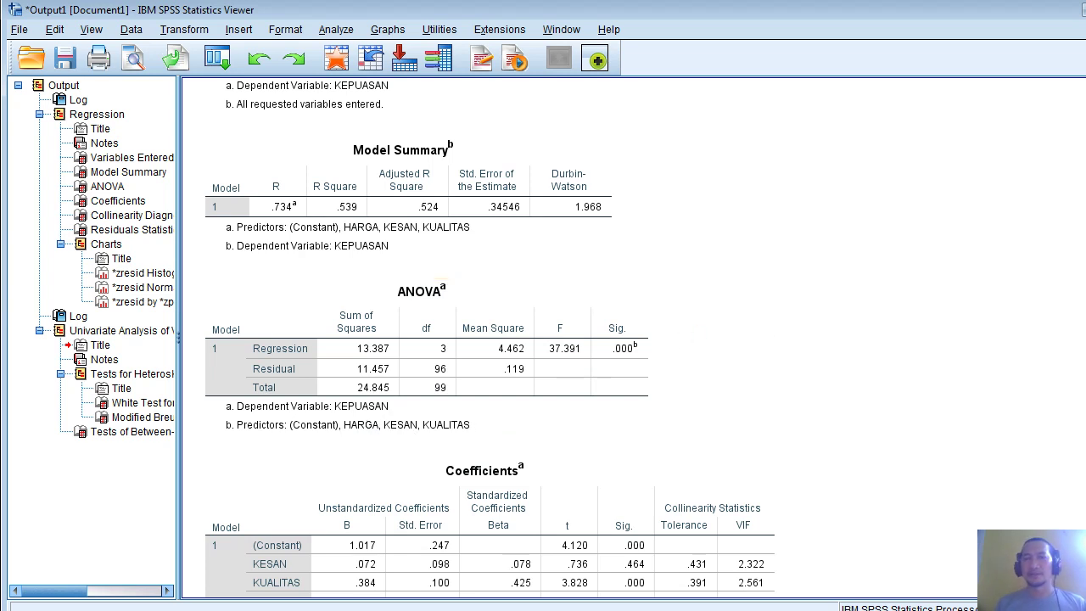
pyautogui.scroll(-3, 543, 339)
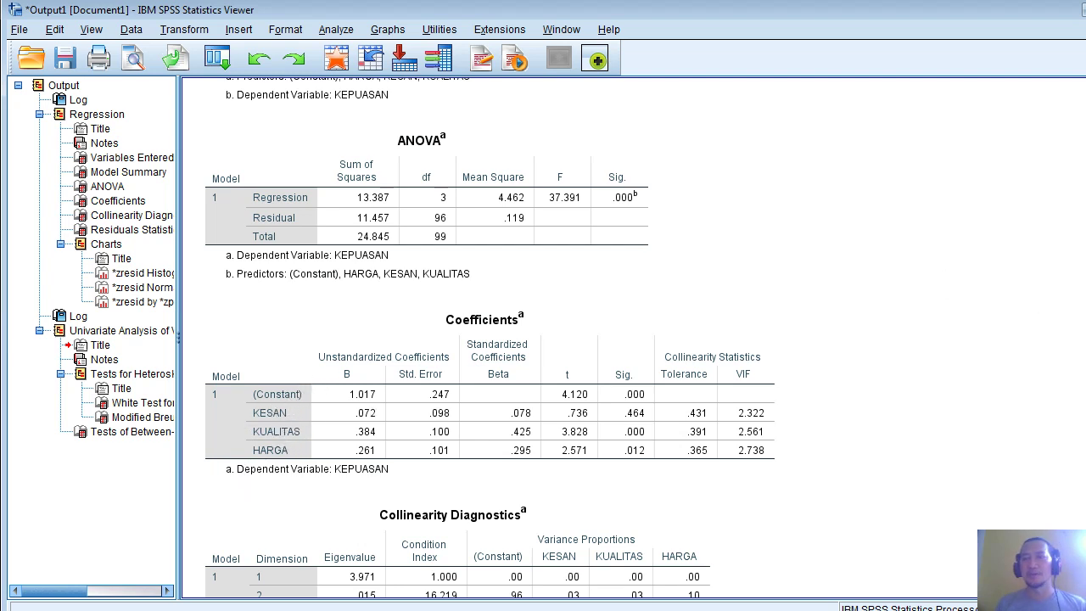
pyautogui.scroll(5, 424, 340)
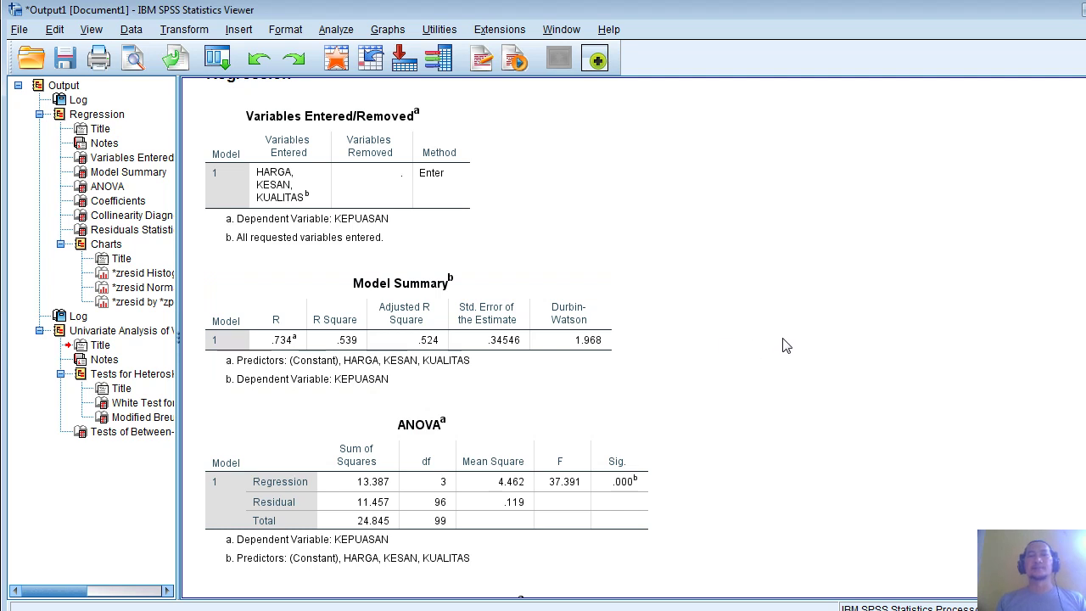
pyautogui.click(338, 605)
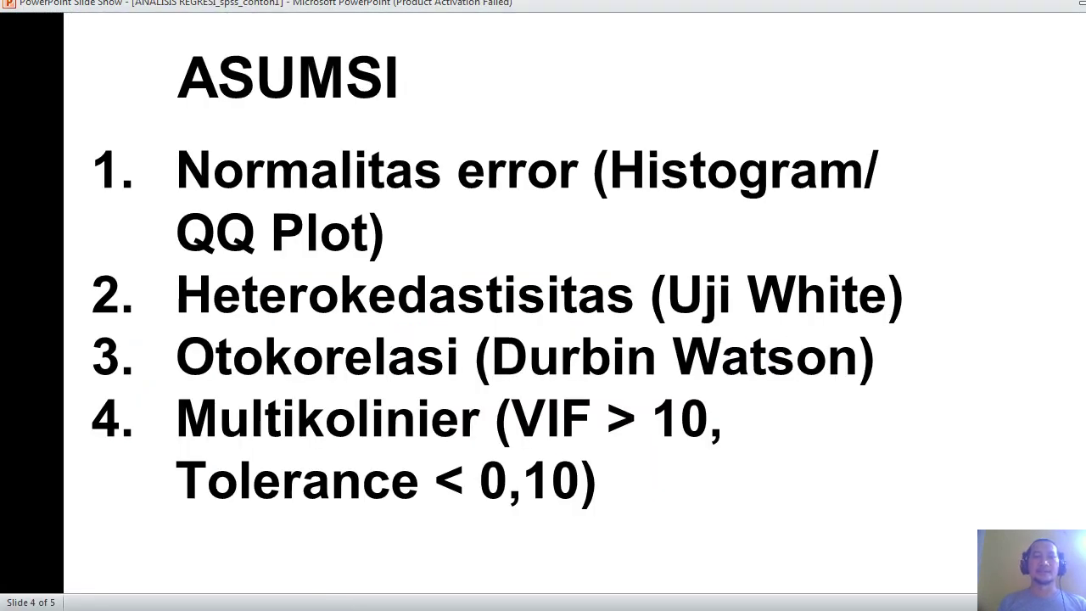